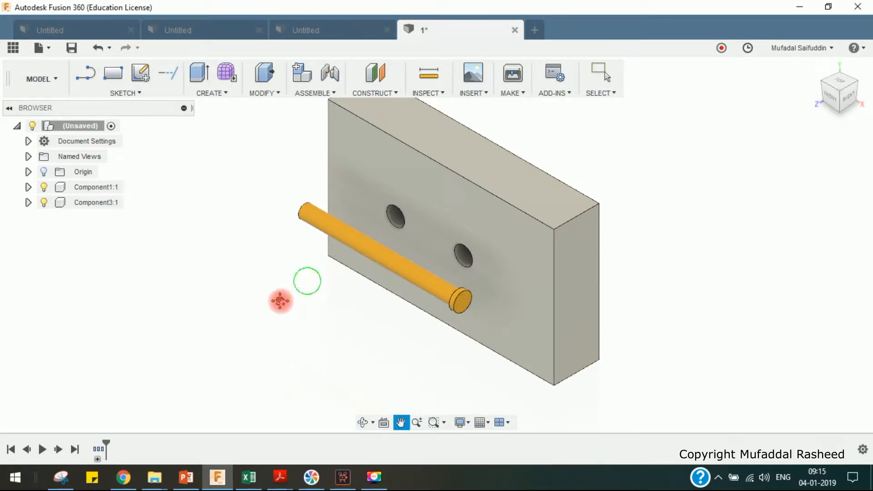
Start a new sketch on the large front face of the block, the one with the two holes
{"action": "middle_click_drag", "start_coordinate": [298, 287], "coordinate": [269, 308]}
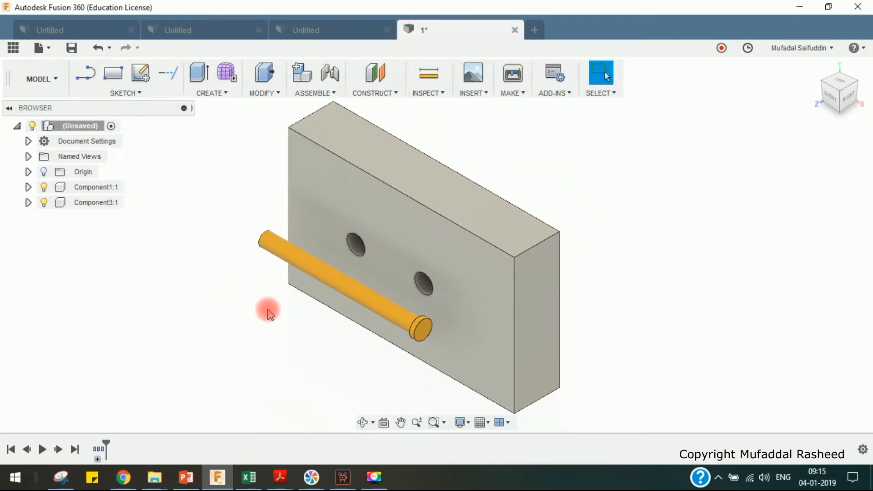
{"action": "left_click", "coordinate": [446, 260]}
{"action": "left_click", "coordinate": [782, 197]}
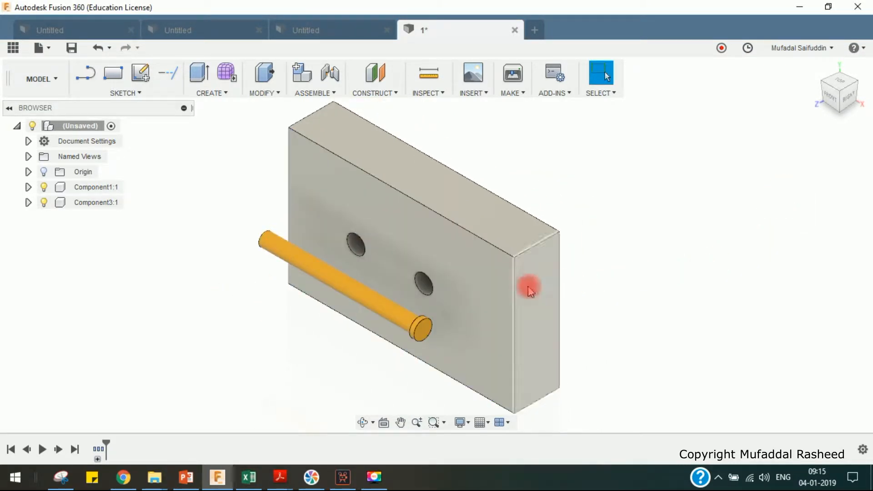
{"action": "left_click", "coordinate": [480, 284]}
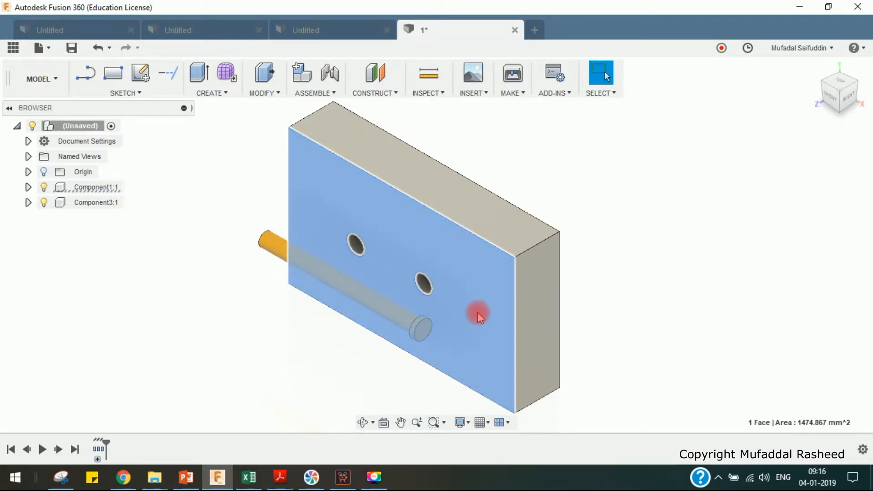
{"action": "left_click", "coordinate": [142, 74]}
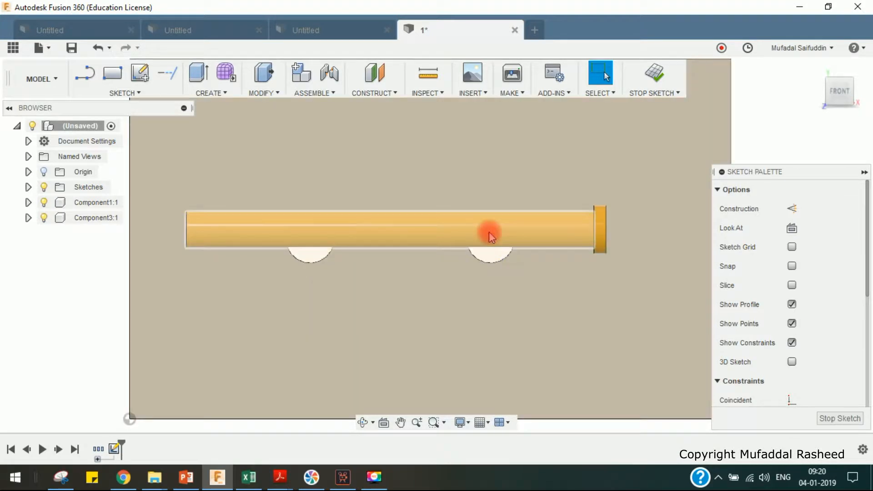
Hide Component3, the orange pin in front of the block's two holes
{"action": "left_click", "coordinate": [491, 232]}
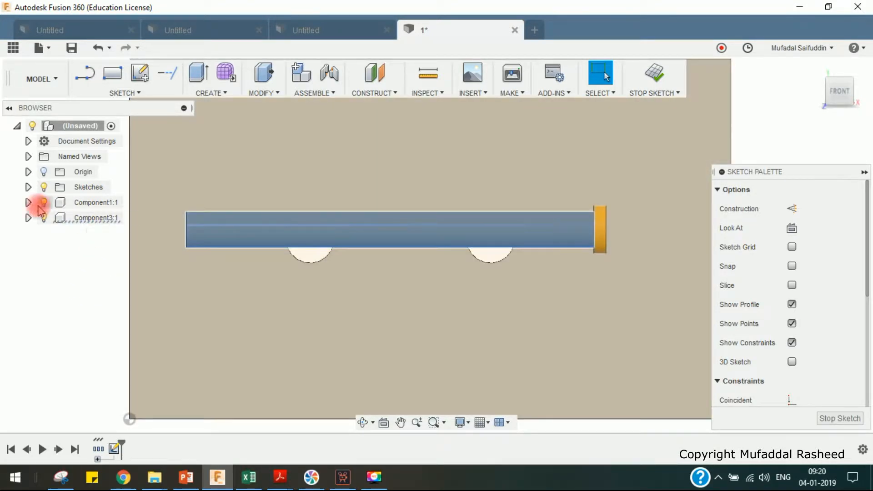
{"action": "left_click", "coordinate": [45, 220]}
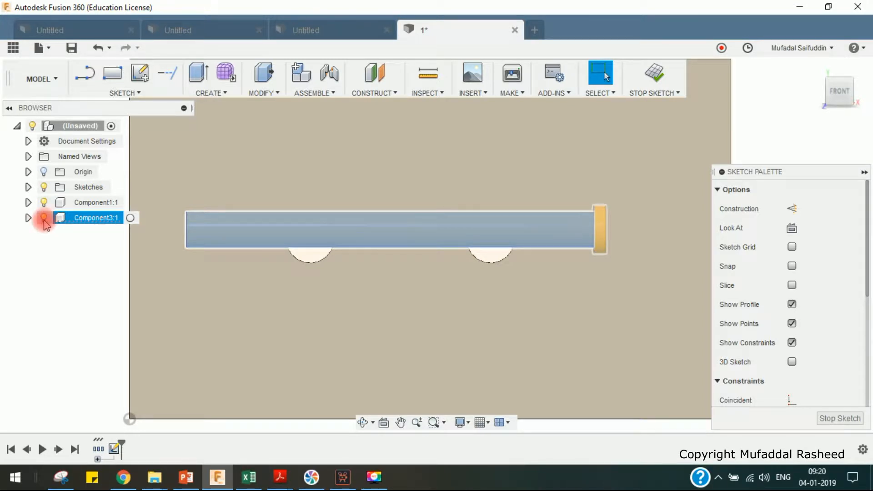
{"action": "left_click", "coordinate": [44, 218]}
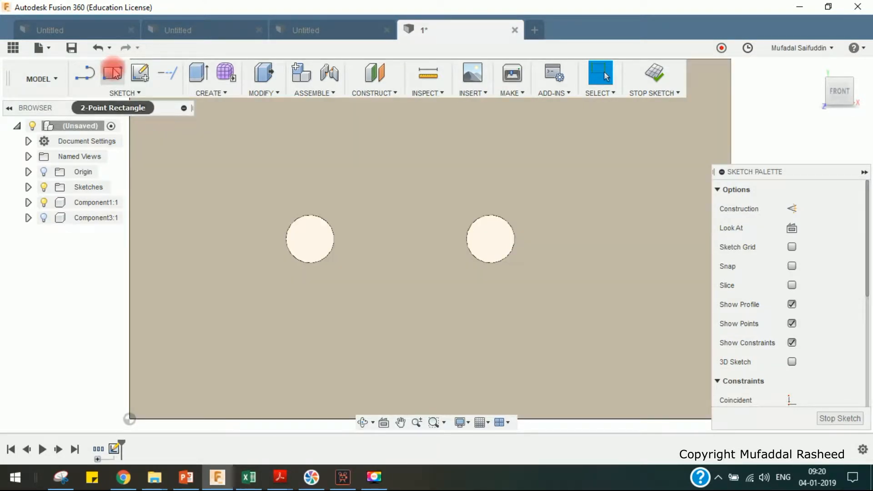
Sketch a 2-Point Rectangle on the block's front face that encloses both holes
{"action": "left_click", "coordinate": [114, 75]}
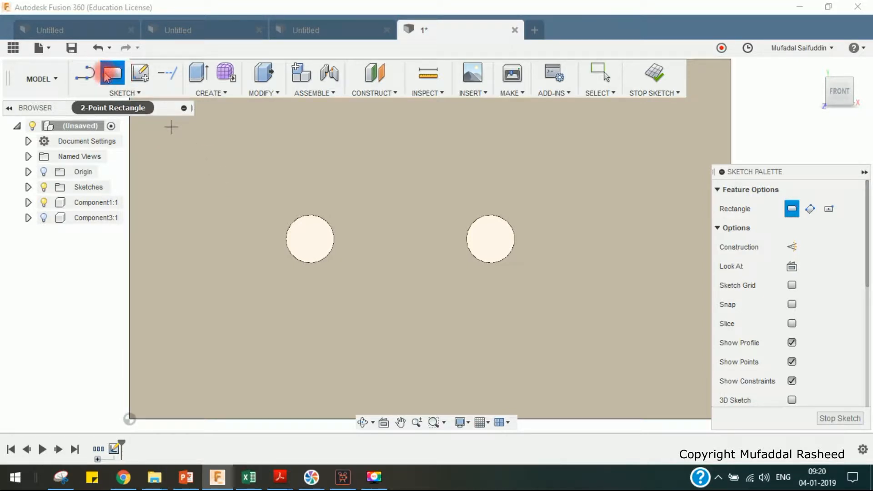
{"action": "left_click", "coordinate": [122, 92]}
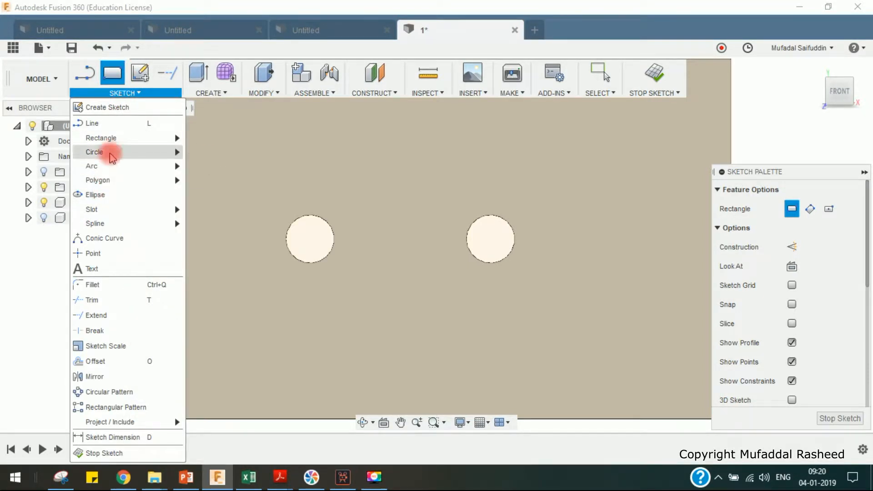
{"action": "mouse_move", "coordinate": [120, 138]}
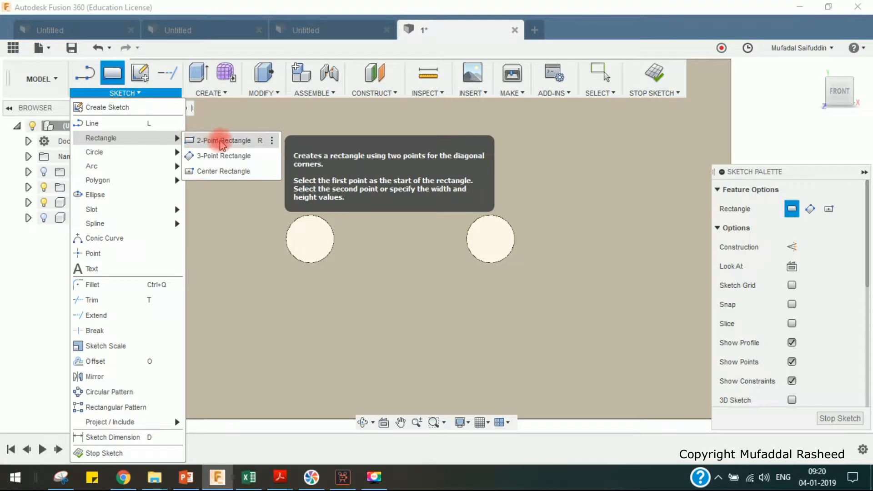
{"action": "left_click", "coordinate": [224, 141]}
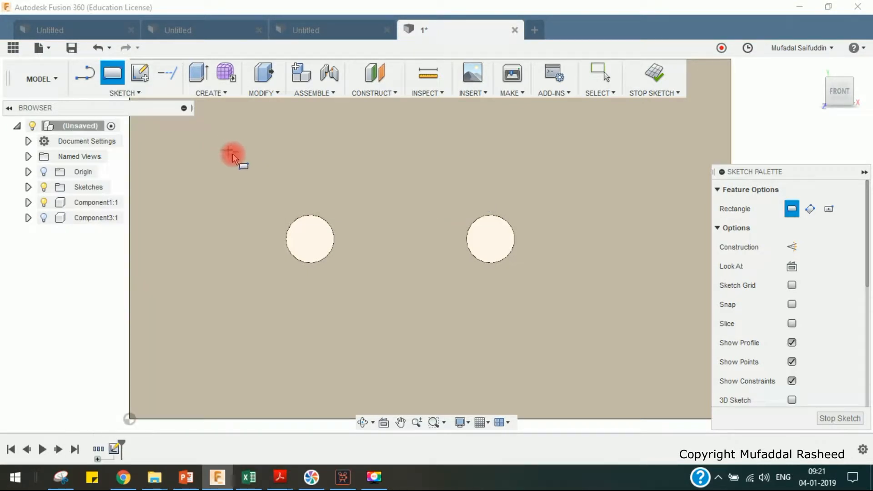
{"action": "left_click", "coordinate": [258, 175]}
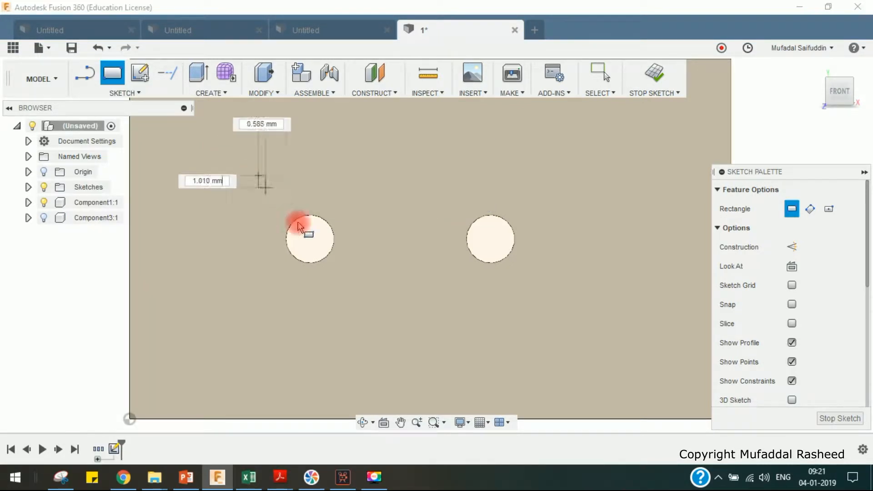
{"action": "left_click", "coordinate": [570, 287]}
{"action": "key", "text": "Escape"}
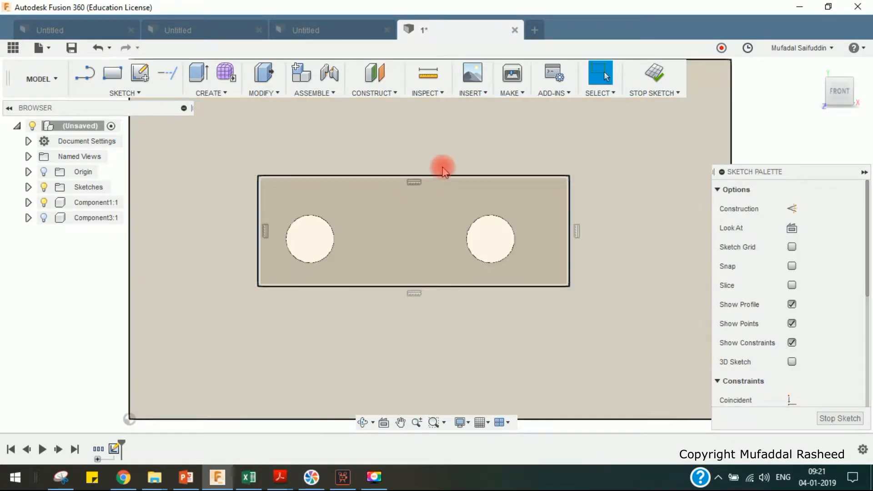
Dimension the rectangle's height between its upper and lower edges as 12 mm
{"action": "key", "text": "d"}
{"action": "left_click", "coordinate": [480, 177]}
{"action": "left_click", "coordinate": [480, 287]}
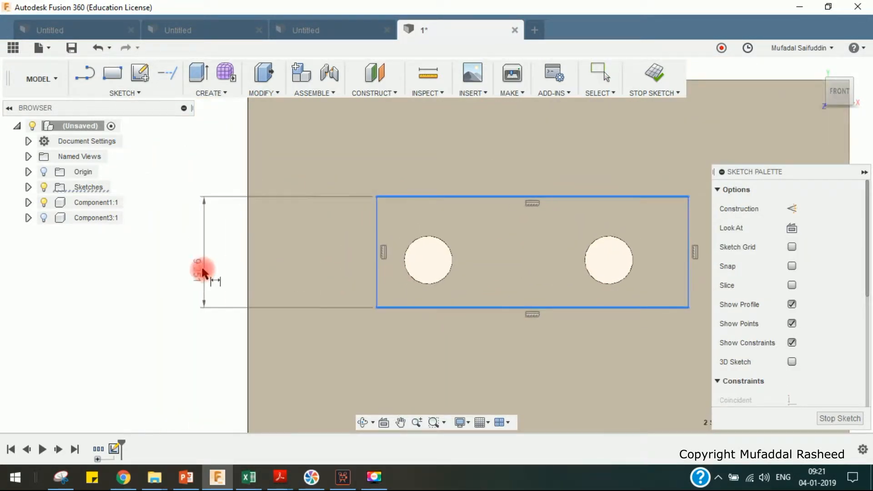
{"action": "left_click", "coordinate": [202, 272]}
{"action": "key", "text": "Return"}
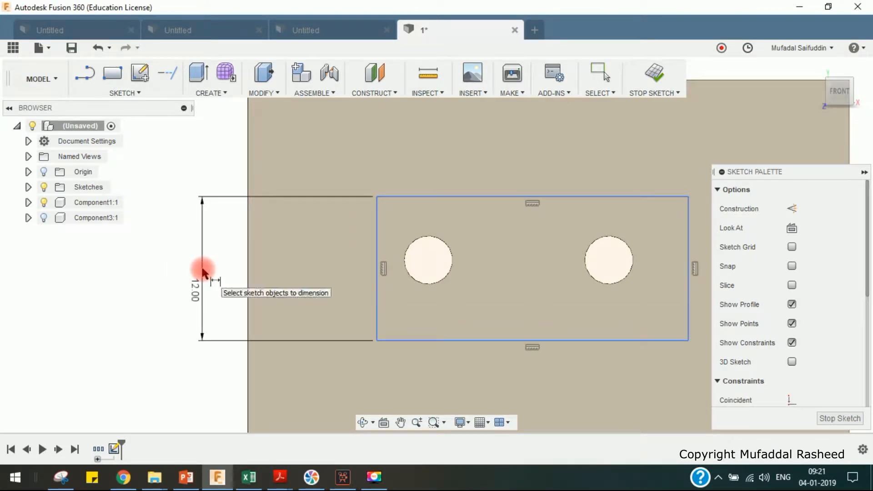
Dimension the rectangle's width between its left and right edges as 28 mm
{"action": "left_click", "coordinate": [380, 239]}
{"action": "left_click", "coordinate": [451, 246]}
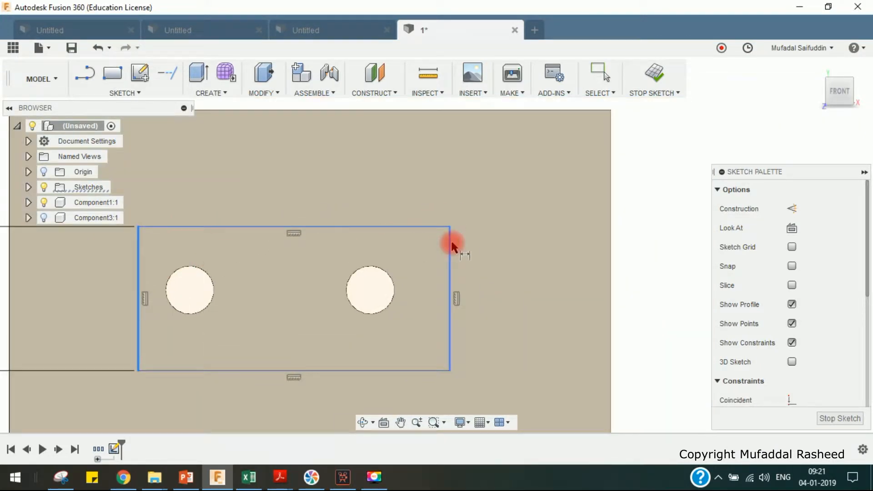
{"action": "left_click", "coordinate": [668, 207]}
{"action": "type", "text": "26"}
{"action": "key", "text": "Return"}
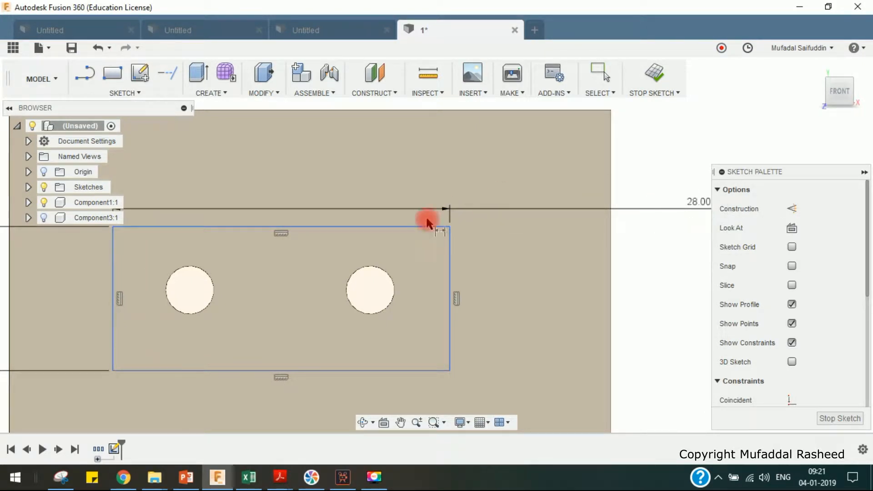
{"action": "middle_click_drag", "start_coordinate": [427, 214], "coordinate": [462, 237]}
{"action": "middle_click_drag", "start_coordinate": [412, 260], "coordinate": [382, 230]}
{"action": "scroll", "coordinate": [383, 232], "scroll_direction": "down", "scroll_amount": 3}
{"action": "middle_click_drag", "start_coordinate": [411, 256], "coordinate": [425, 276]}
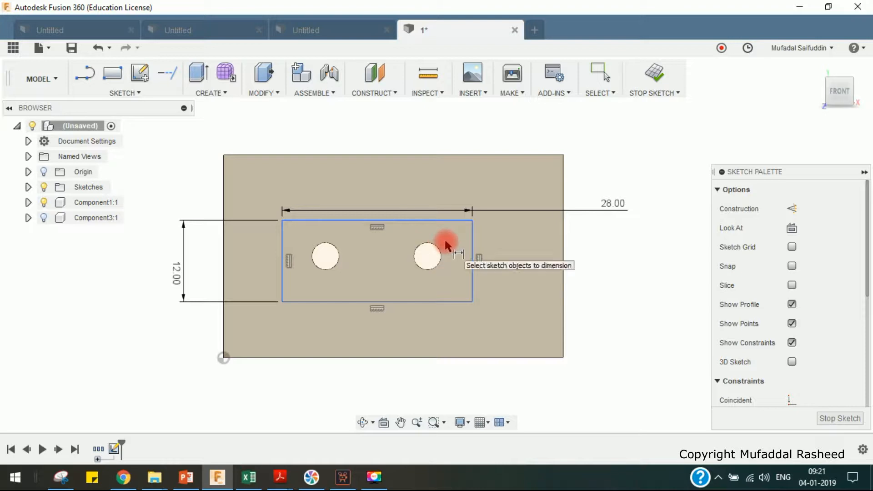
{"action": "scroll", "coordinate": [425, 249], "scroll_direction": "up", "scroll_amount": 3}
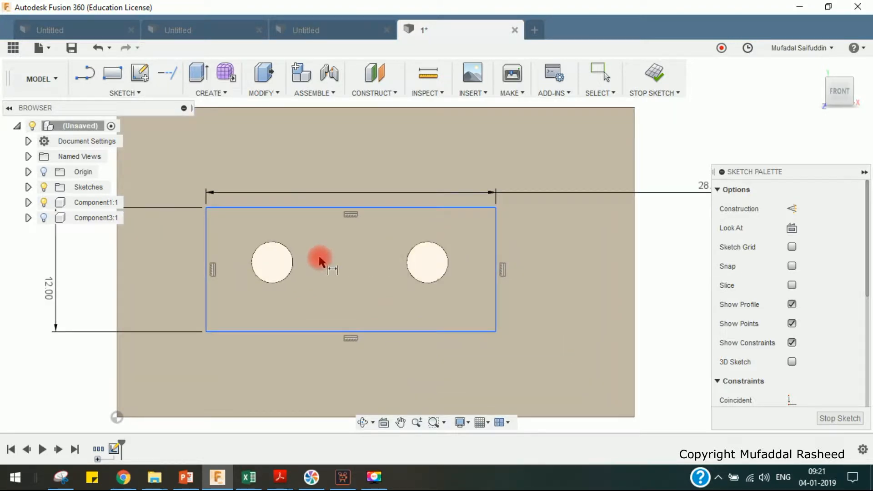
{"action": "key", "text": "Escape"}
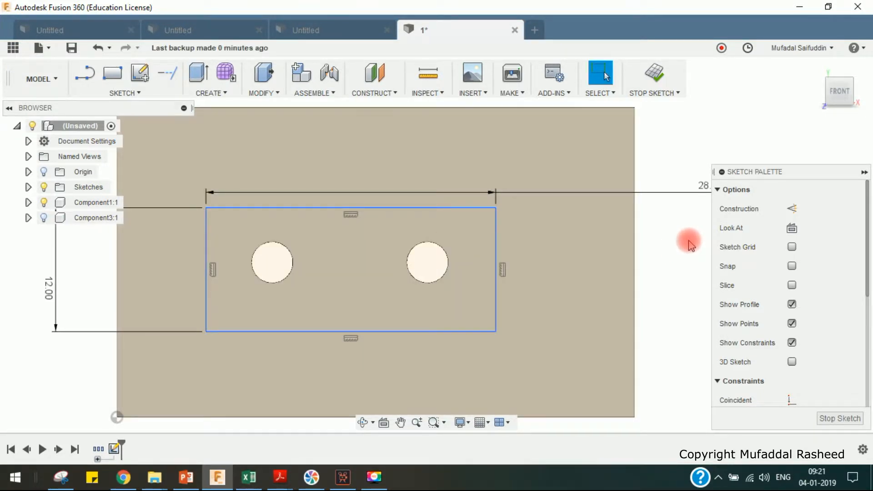
Project the right-hand hole's circular edge into the sketch with the projection link kept on
{"action": "left_click", "coordinate": [417, 248]}
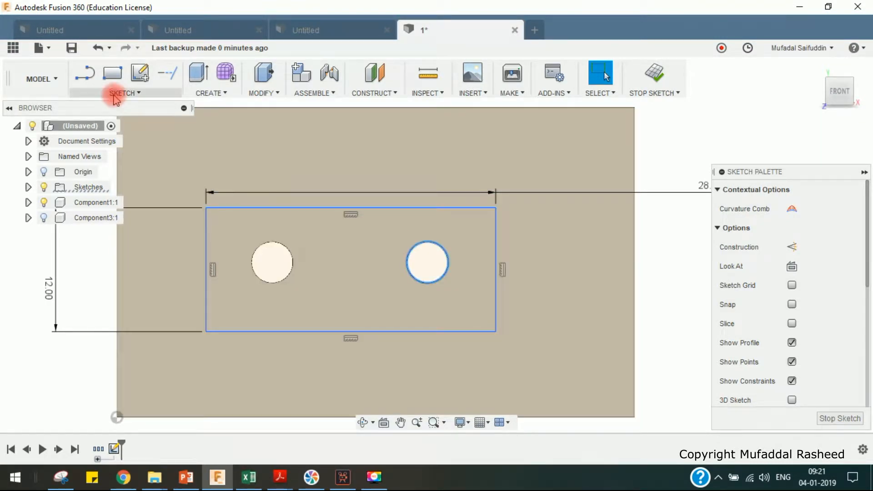
{"action": "left_click", "coordinate": [118, 93]}
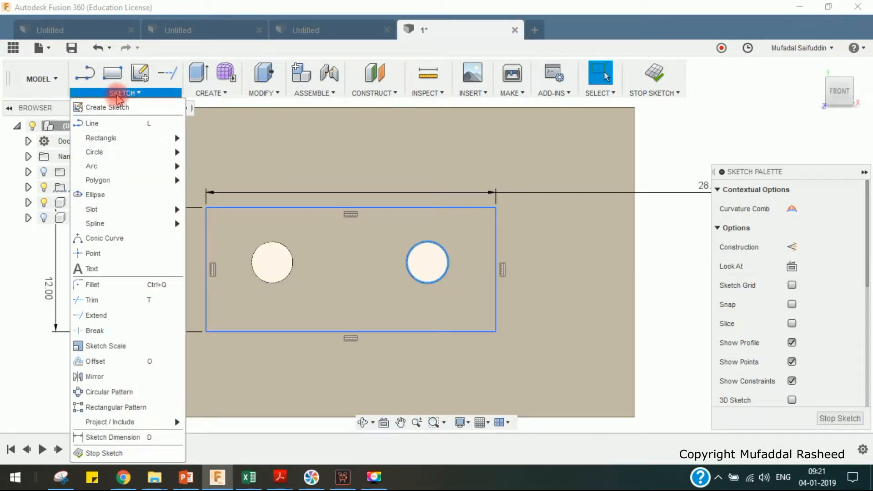
{"action": "mouse_move", "coordinate": [131, 427]}
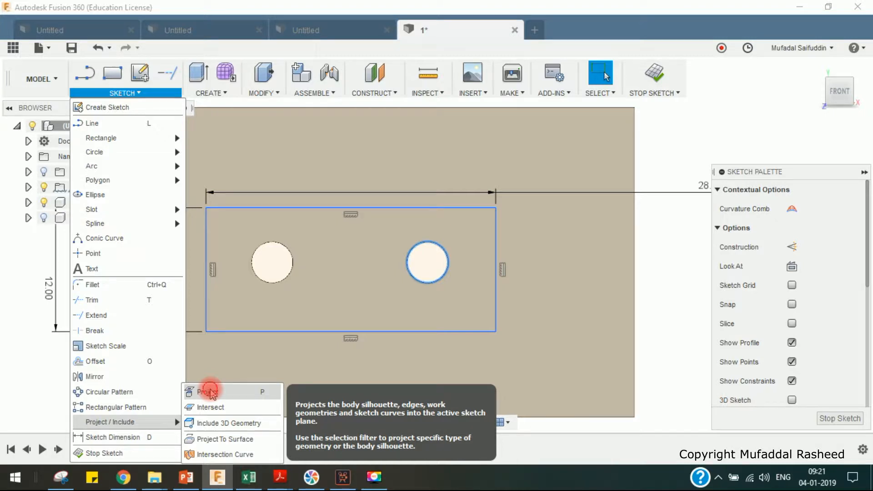
{"action": "left_click", "coordinate": [210, 391]}
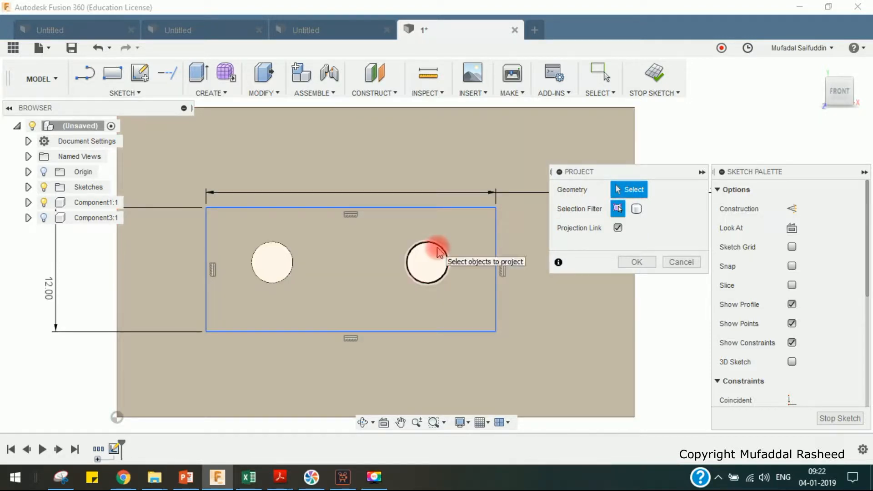
{"action": "left_click", "coordinate": [438, 249]}
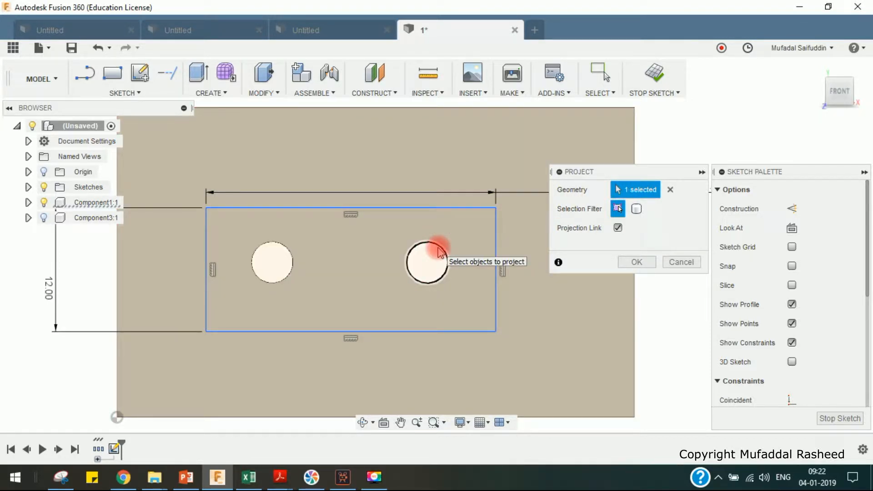
{"action": "left_click", "coordinate": [638, 262]}
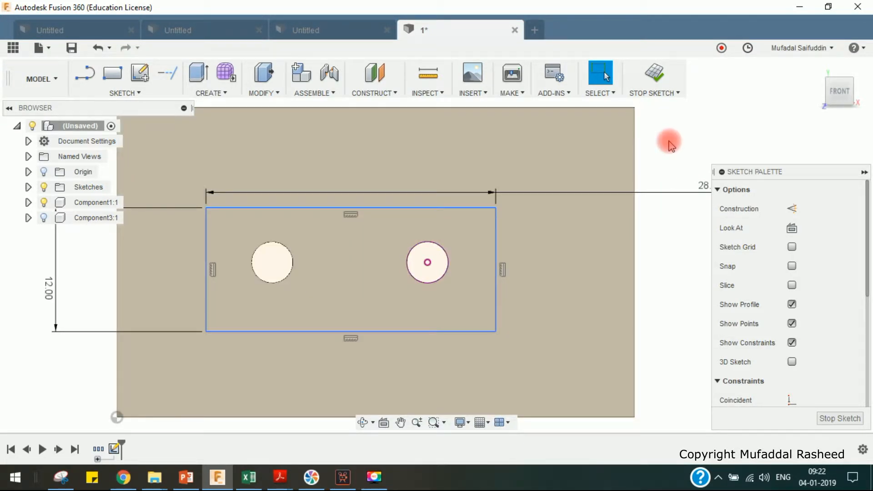
Project the left-hand hole's circular edge into the sketch with the projection link kept on
{"action": "key", "text": "p"}
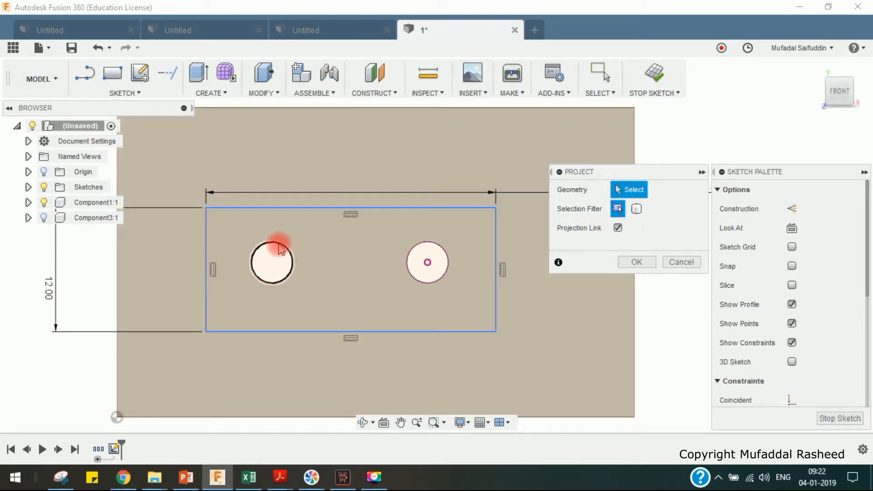
{"action": "left_click", "coordinate": [280, 248]}
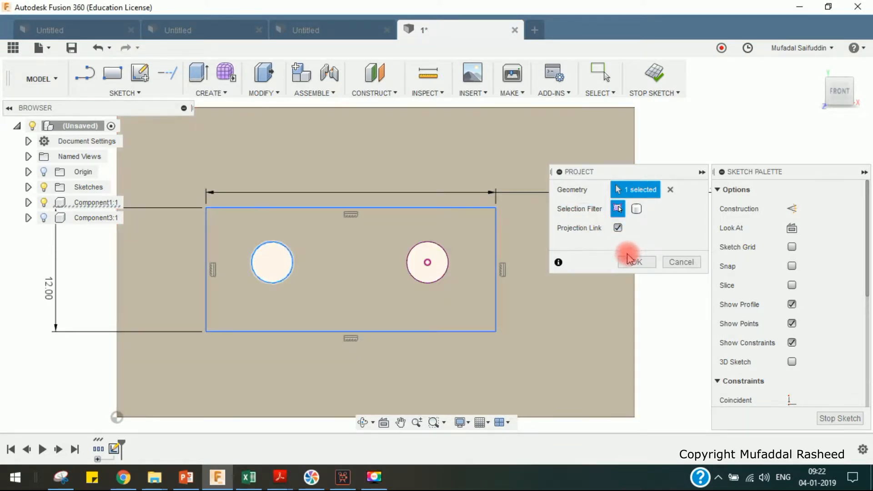
{"action": "left_click", "coordinate": [637, 262]}
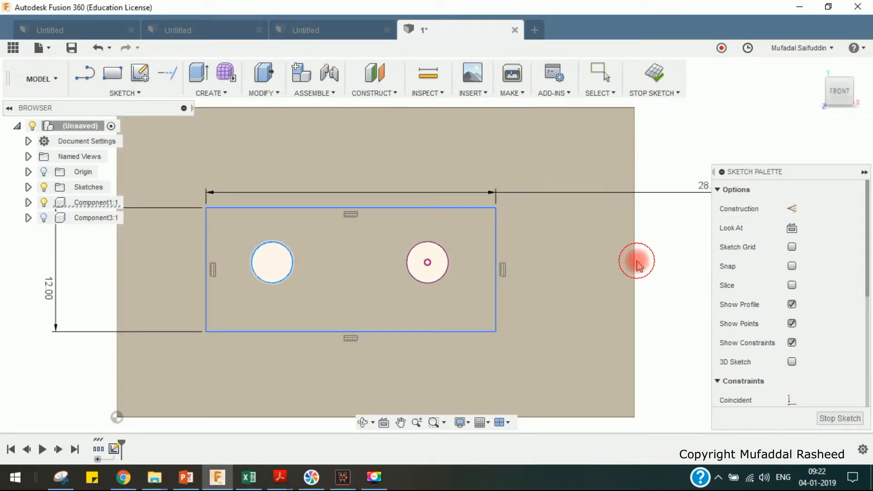
{"action": "left_click", "coordinate": [670, 137]}
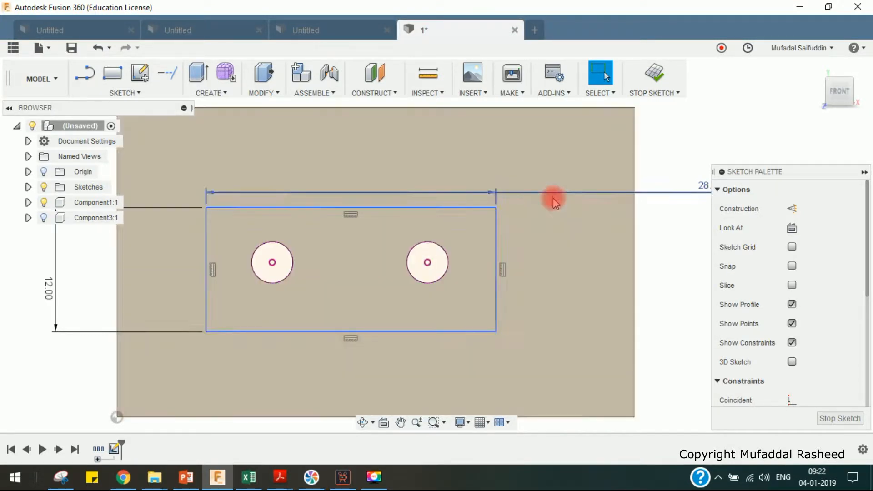
Dimension the horizontal distance from the right-hand hole's centre to the rectangle's right edge as 6 mm
{"action": "key", "text": "d"}
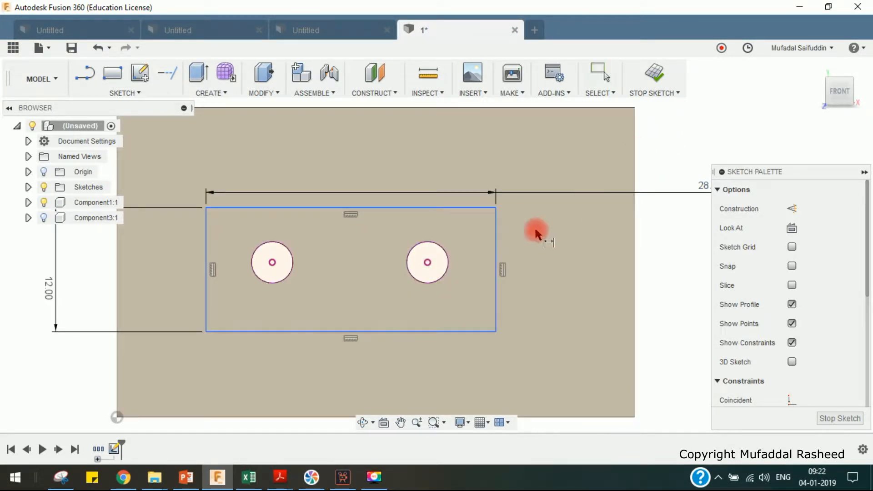
{"action": "left_click", "coordinate": [428, 263]}
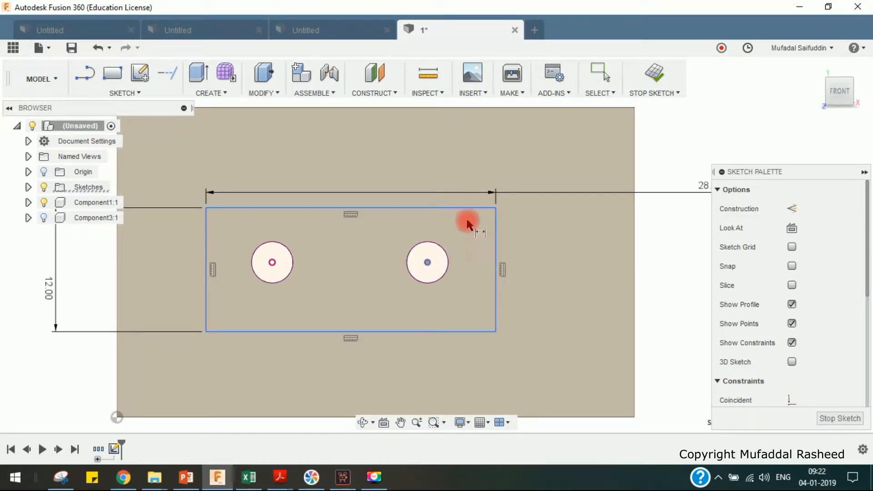
{"action": "left_click", "coordinate": [495, 231]}
{"action": "left_click", "coordinate": [543, 127]}
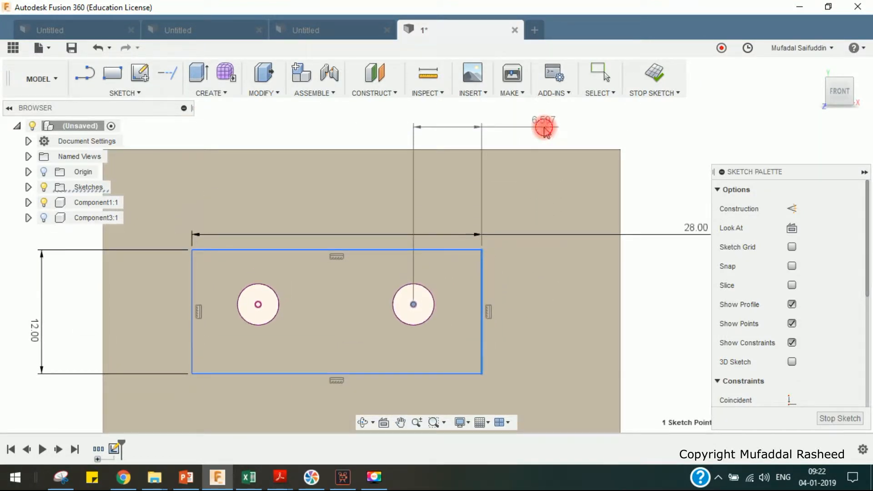
{"action": "type", "text": "6"}
{"action": "key", "text": "Return"}
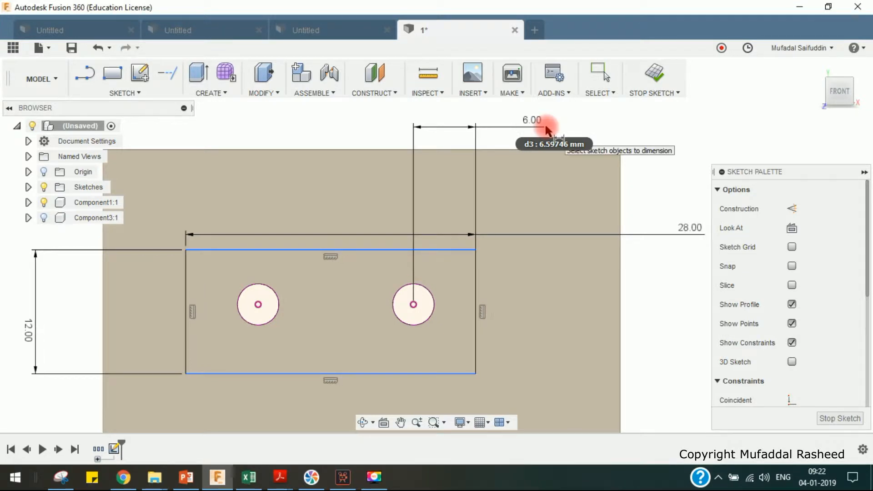
Dimension the vertical distance from the right-hand hole's centre to the rectangle's top edge as 6 mm
{"action": "left_click", "coordinate": [443, 255]}
{"action": "left_click", "coordinate": [408, 311]}
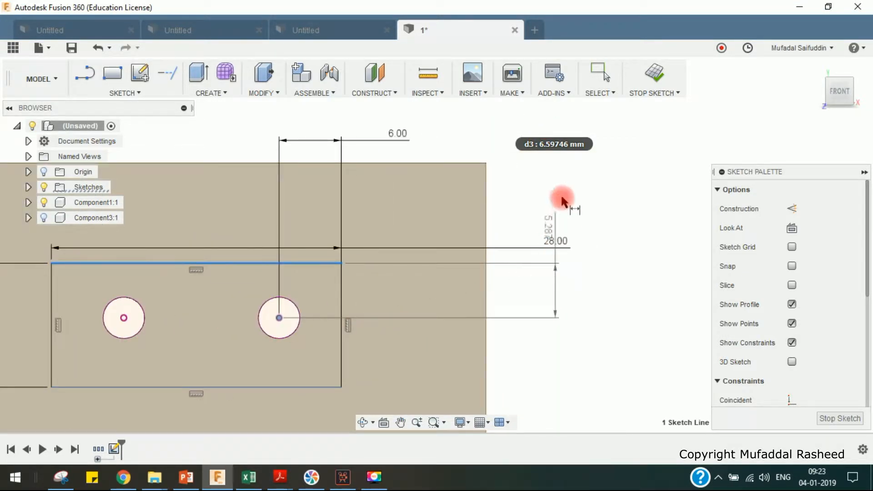
{"action": "left_click", "coordinate": [562, 196]}
{"action": "type", "text": "6"}
{"action": "key", "text": "Return"}
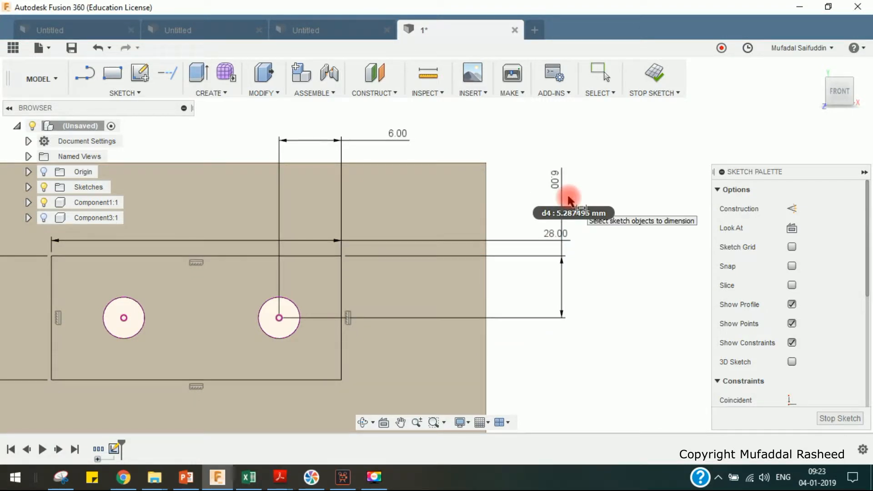
{"action": "middle_click_drag", "start_coordinate": [357, 255], "coordinate": [485, 240]}
{"action": "scroll", "coordinate": [483, 243], "scroll_direction": "down", "scroll_amount": 2}
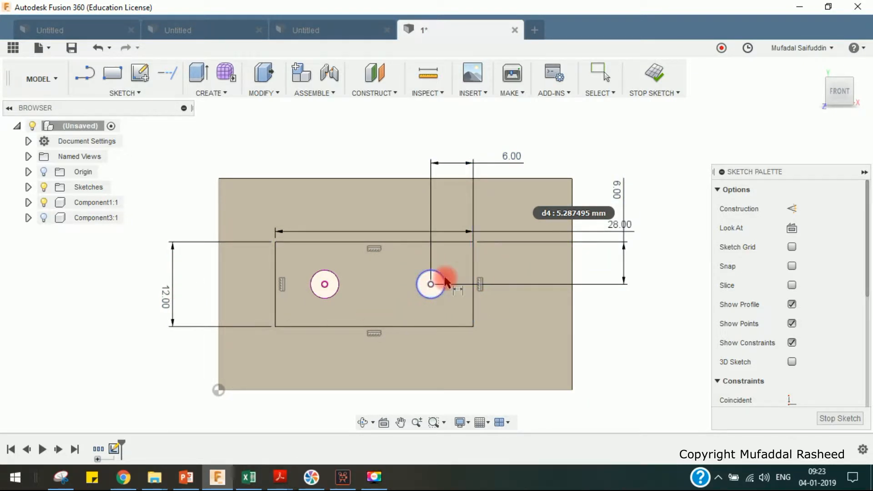
{"action": "scroll", "coordinate": [469, 241], "scroll_direction": "down", "scroll_amount": 2}
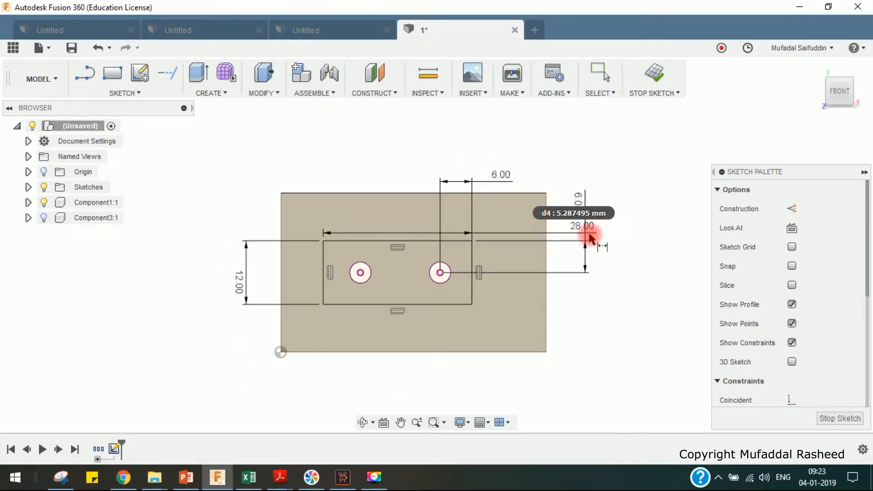
{"action": "scroll", "coordinate": [549, 242], "scroll_direction": "up", "scroll_amount": 2}
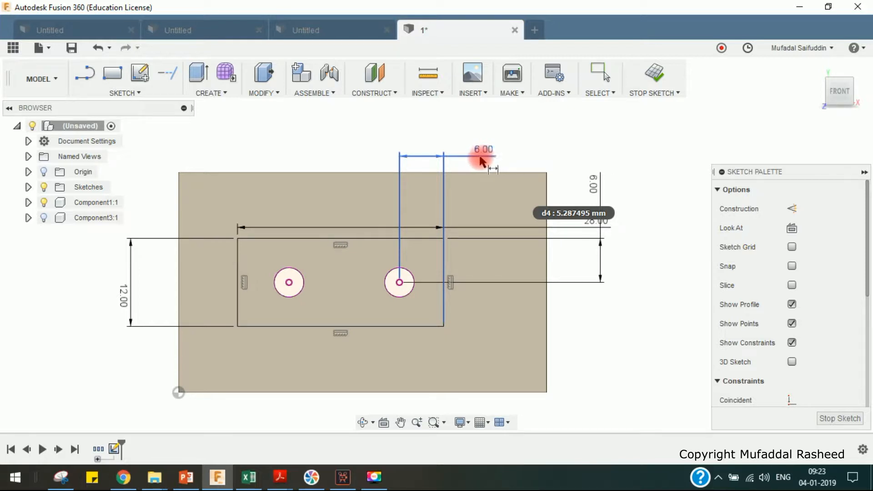
{"action": "key", "text": "Escape"}
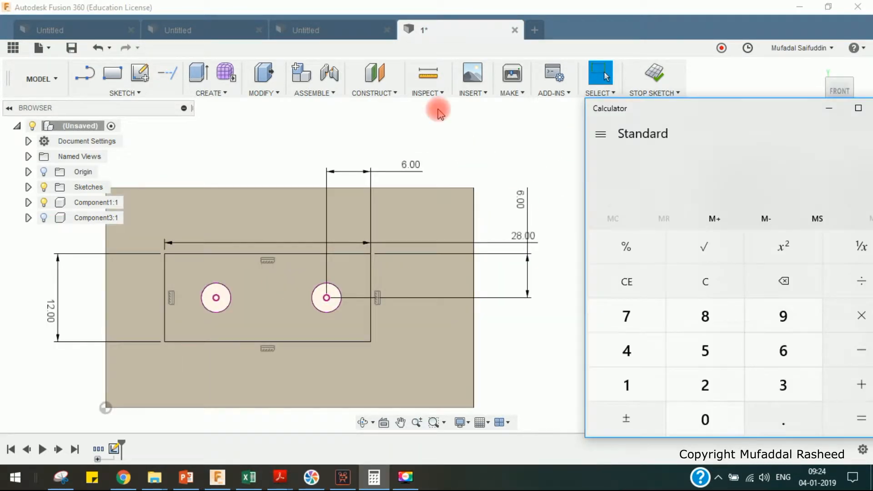
Measure the distance between the centres of the two projected holes
{"action": "left_click", "coordinate": [428, 75]}
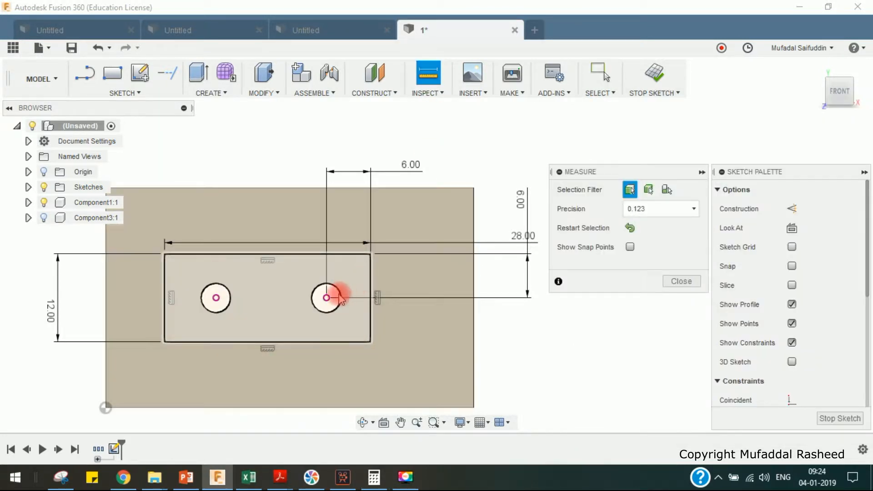
{"action": "left_click", "coordinate": [327, 298]}
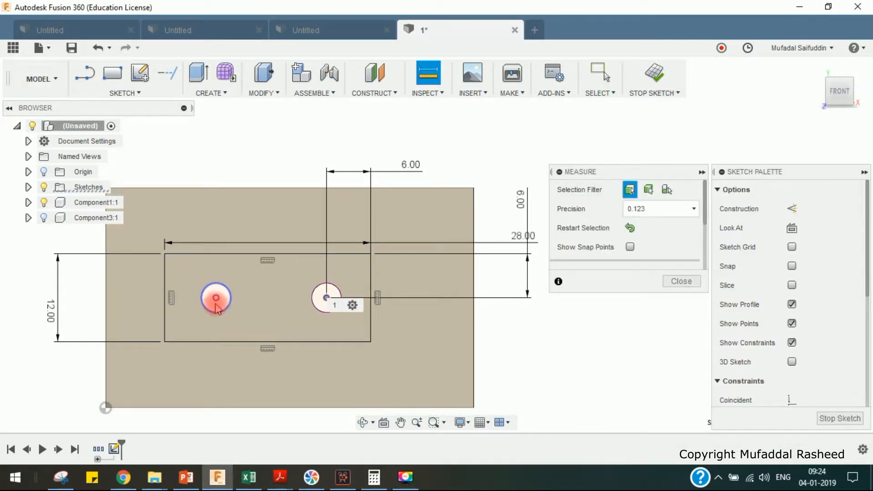
{"action": "left_click", "coordinate": [681, 281]}
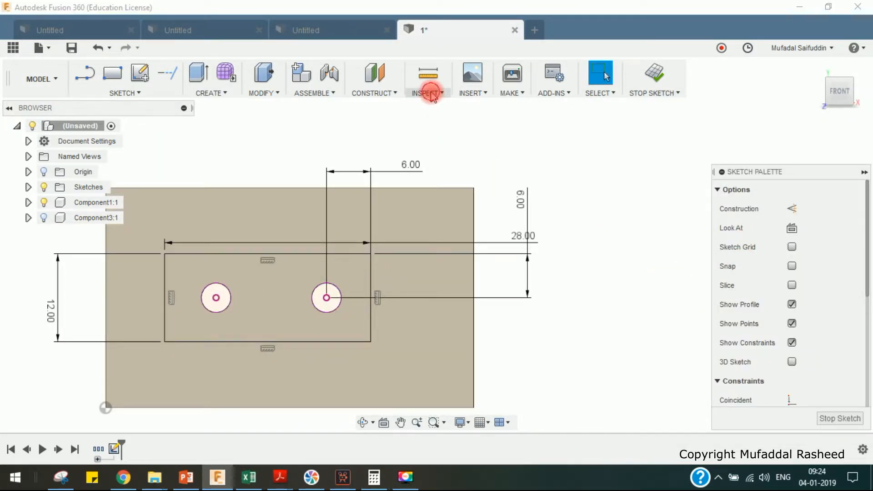
{"action": "left_click", "coordinate": [432, 94]}
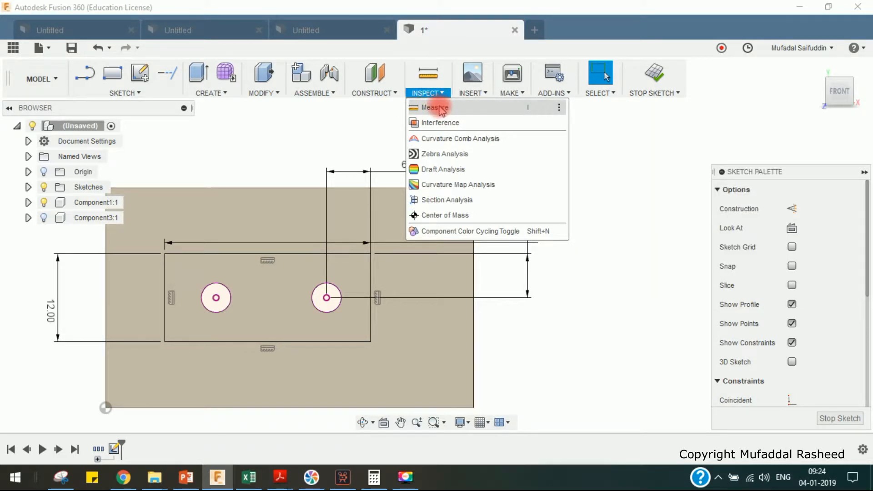
{"action": "left_click", "coordinate": [437, 108]}
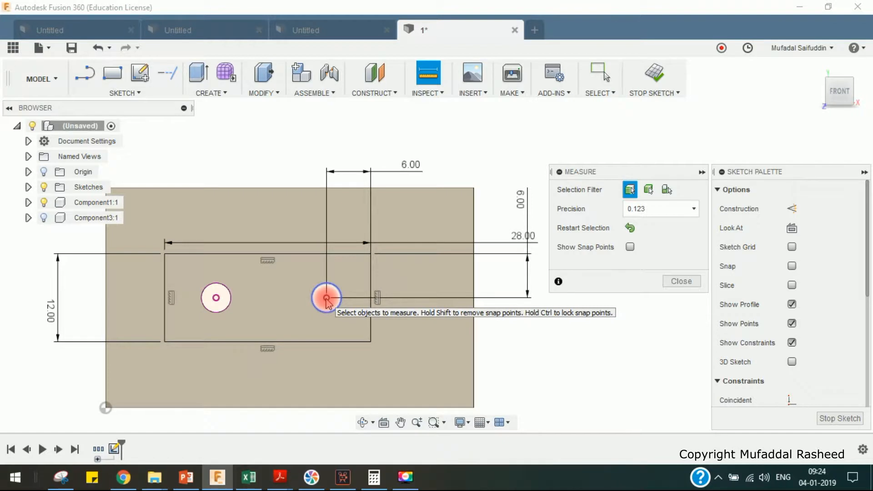
{"action": "left_click", "coordinate": [327, 299]}
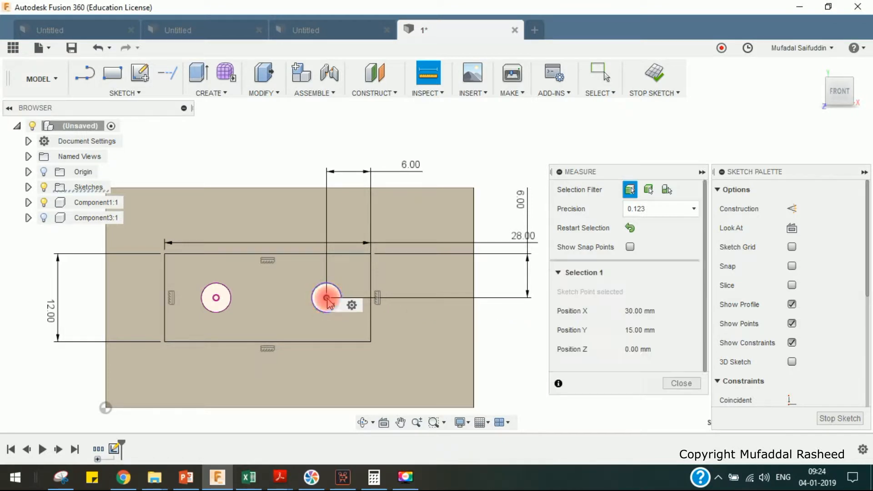
{"action": "left_click", "coordinate": [216, 300]}
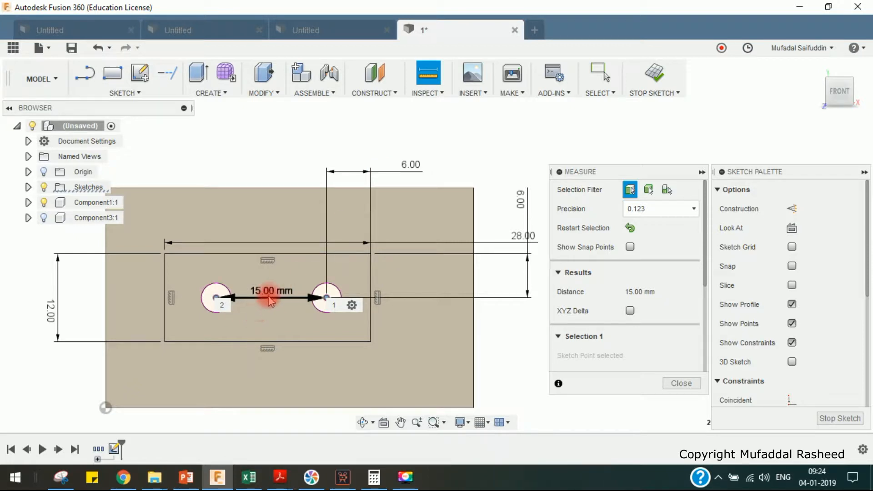
{"action": "left_click", "coordinate": [680, 383]}
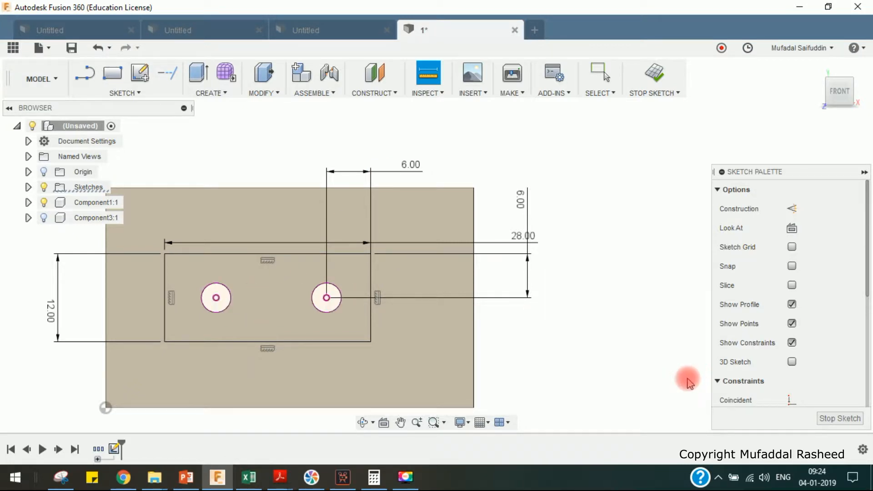
Switch to Calculator and work out half of the difference between 28 and 15
{"action": "left_click", "coordinate": [374, 477]}
{"action": "left_click", "coordinate": [727, 284]}
{"action": "left_click", "coordinate": [705, 384]}
{"action": "left_click_drag", "start_coordinate": [748, 107], "coordinate": [666, 102]}
{"action": "left_click", "coordinate": [630, 306]}
{"action": "left_click", "coordinate": [783, 347]}
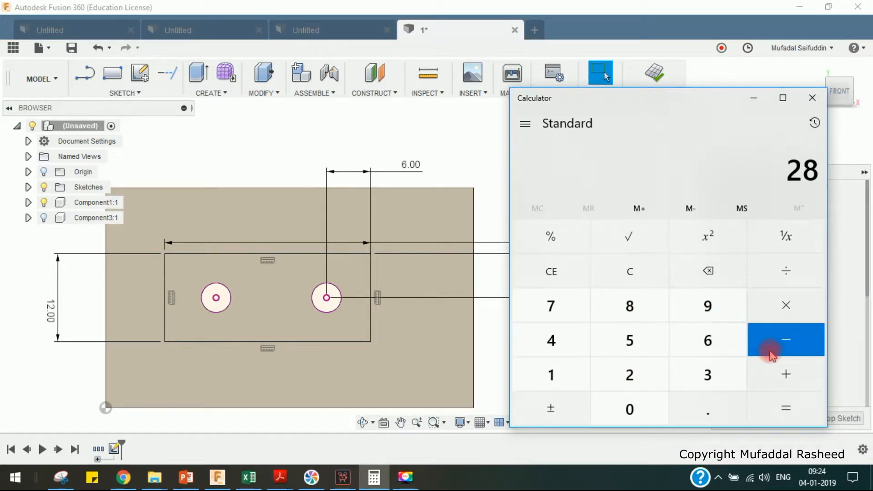
{"action": "left_click", "coordinate": [553, 374]}
{"action": "left_click", "coordinate": [627, 340]}
{"action": "left_click", "coordinate": [803, 415]}
{"action": "left_click_drag", "start_coordinate": [656, 102], "coordinate": [704, 106]}
{"action": "left_click", "coordinate": [829, 274]}
{"action": "left_click", "coordinate": [667, 384]}
{"action": "left_click", "coordinate": [828, 411]}
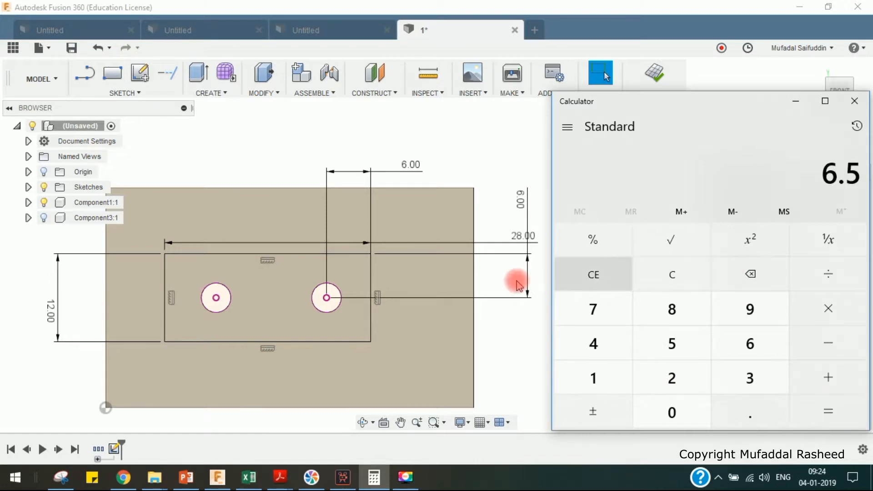
Switch back to Fusion 360 and set the horizontal distance from the right-hand hole's centre to the rectangle's right edge to 6.5 mm
{"action": "left_click", "coordinate": [473, 148]}
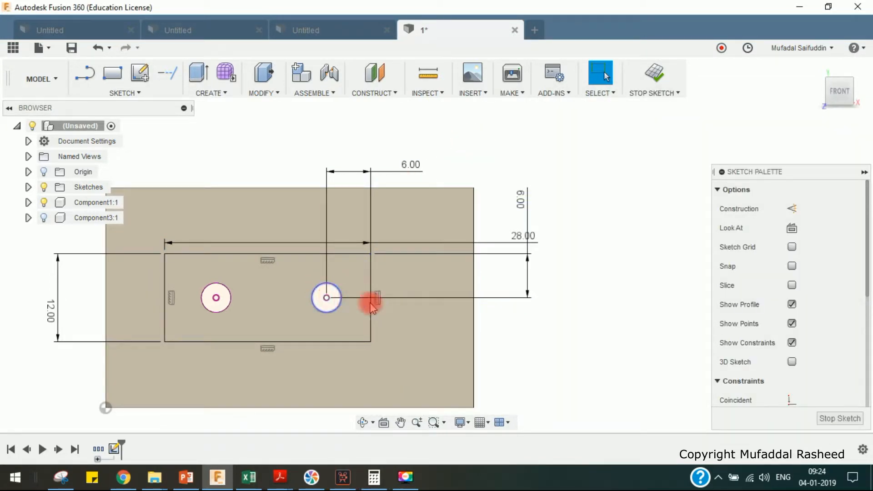
{"action": "double_click", "coordinate": [411, 165]}
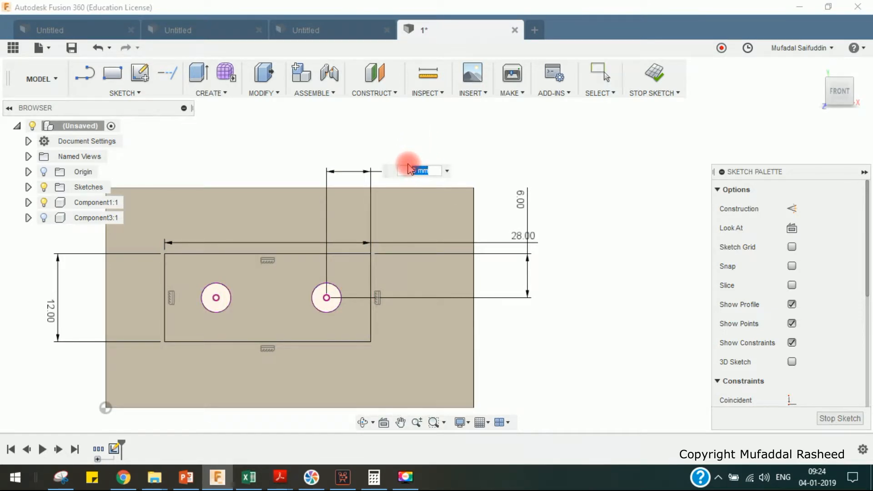
{"action": "key", "text": "Return"}
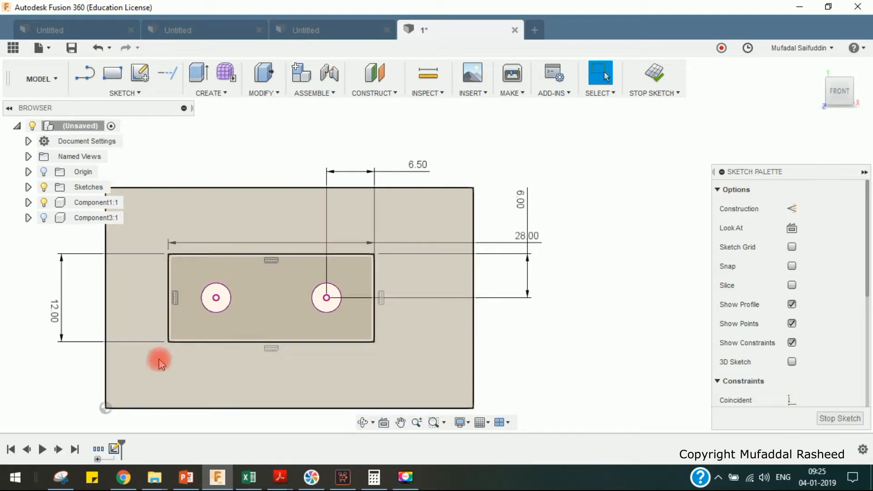
Add a driven dimension for the horizontal distance between the left-hand hole's centre and the rectangle's left edge
{"action": "key", "text": "d"}
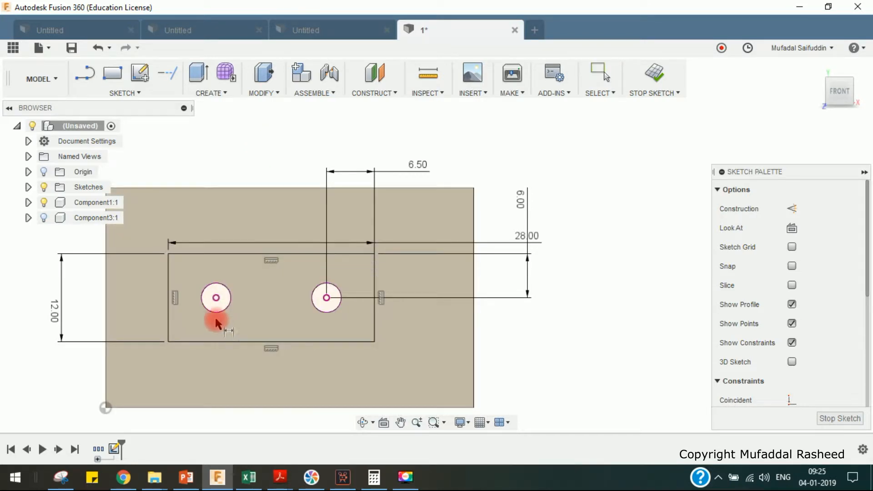
{"action": "left_click", "coordinate": [168, 301]}
{"action": "left_click", "coordinate": [191, 166]}
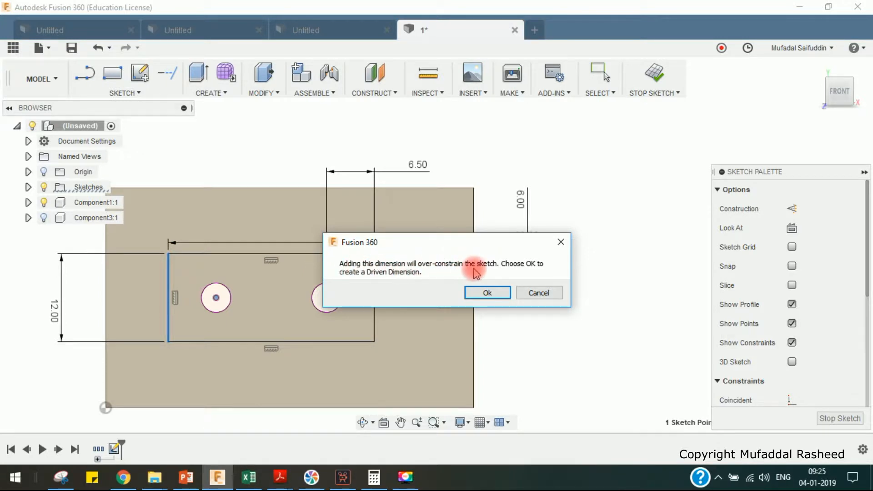
{"action": "left_click", "coordinate": [487, 292]}
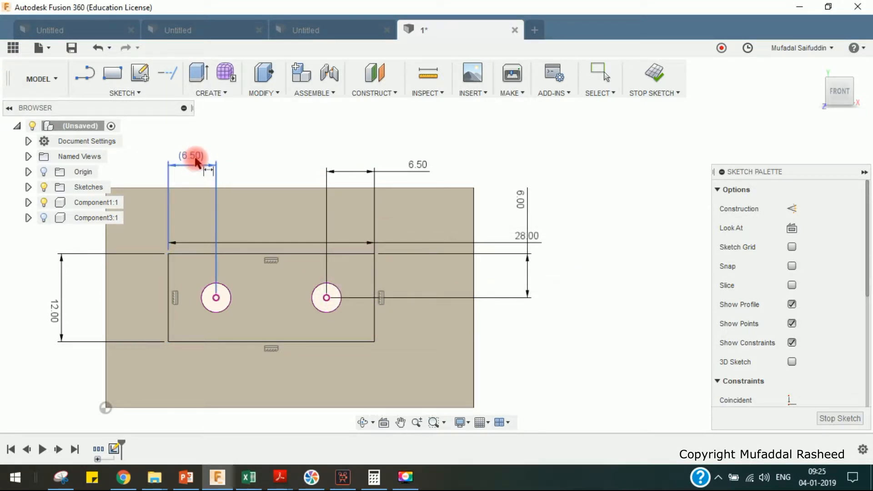
{"action": "key", "text": "Escape"}
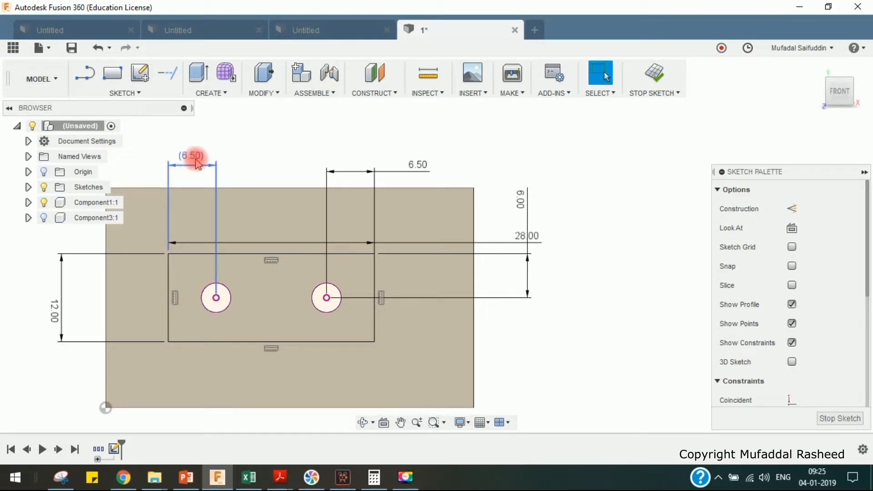
Delete the driven dimension between the left-hand hole's centre and the rectangle's left edge
{"action": "left_click", "coordinate": [197, 163]}
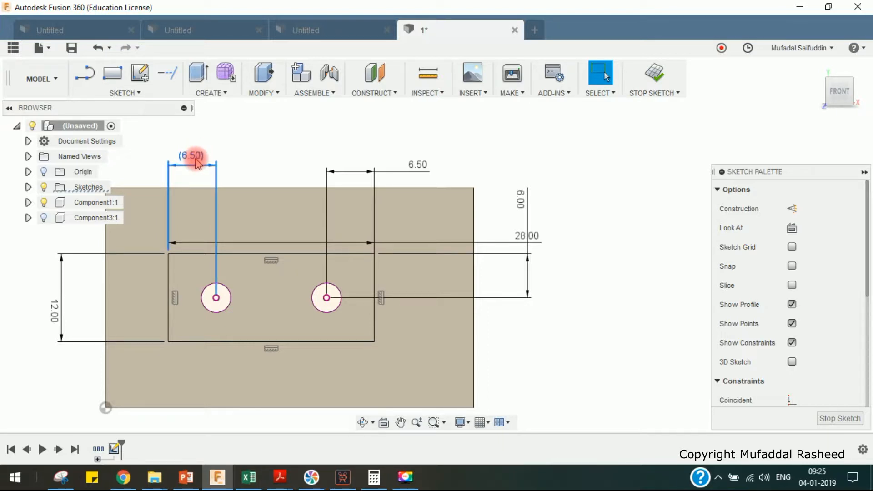
{"action": "key", "text": "Delete"}
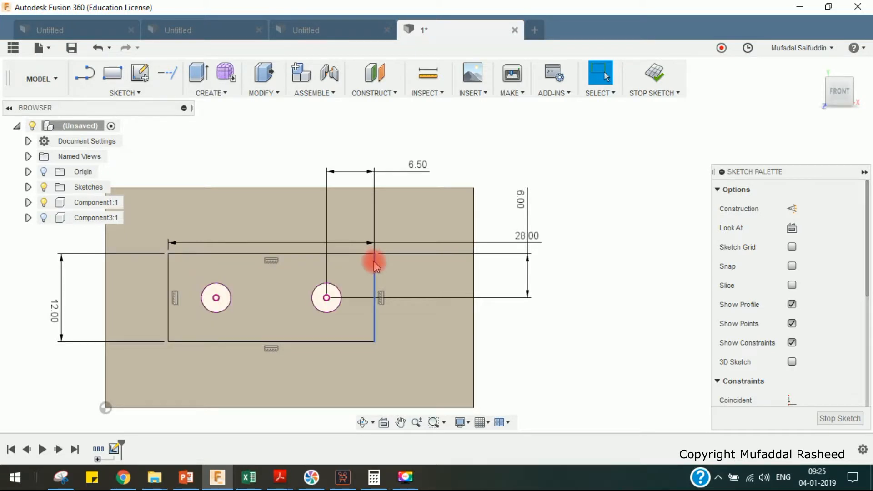
{"action": "left_click", "coordinate": [600, 195]}
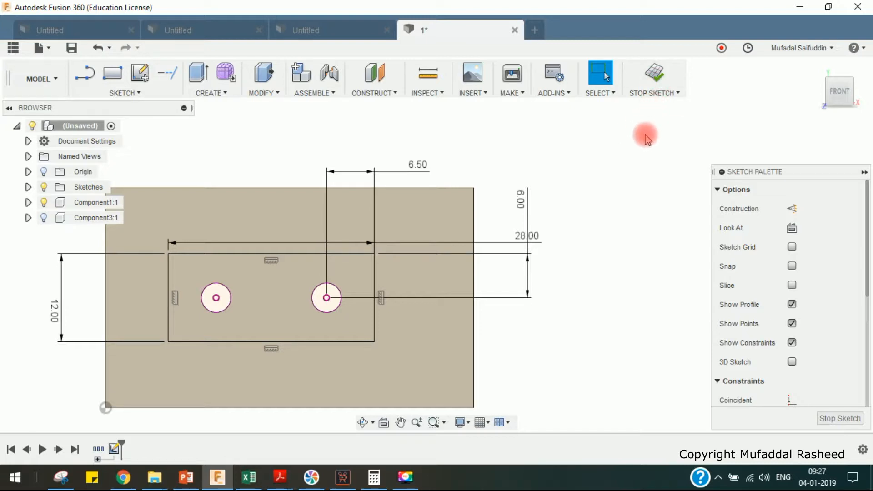
Finish the rectangle sketch and change to the Patch workspace for surface modelling
{"action": "left_click", "coordinate": [657, 73]}
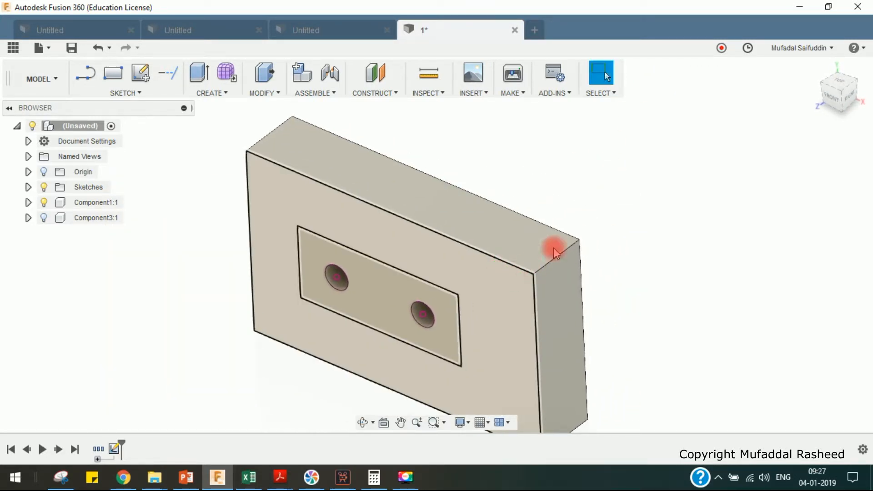
{"action": "left_click", "coordinate": [39, 79]}
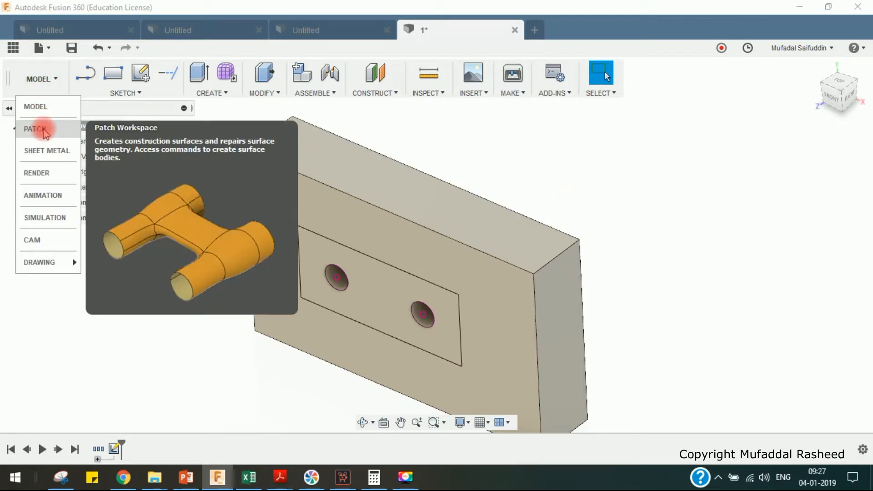
{"action": "left_click", "coordinate": [55, 81]}
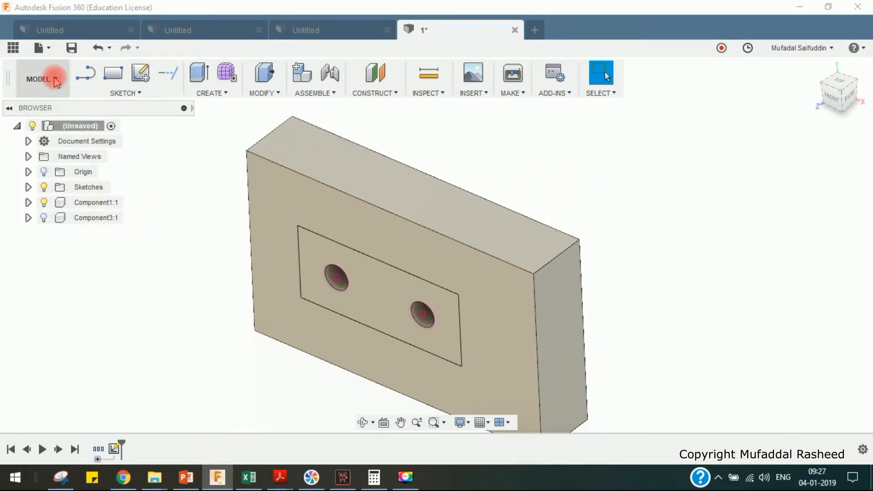
{"action": "left_click", "coordinate": [55, 81]}
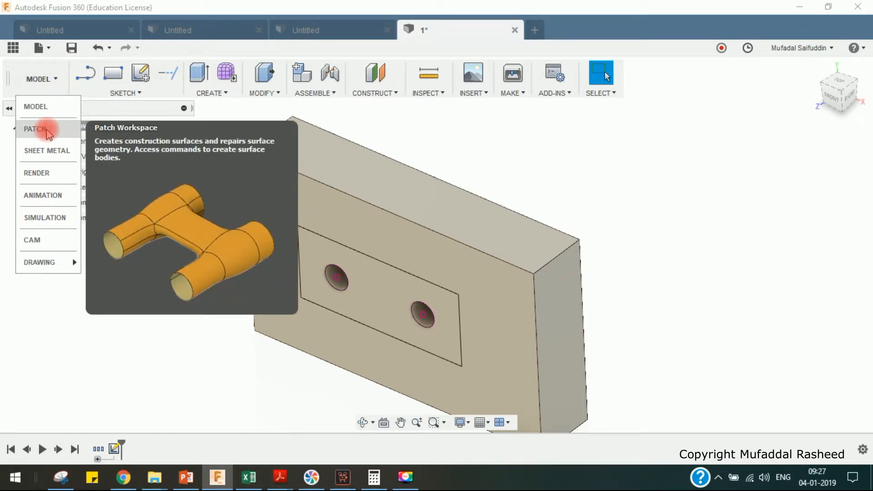
{"action": "left_click", "coordinate": [36, 129]}
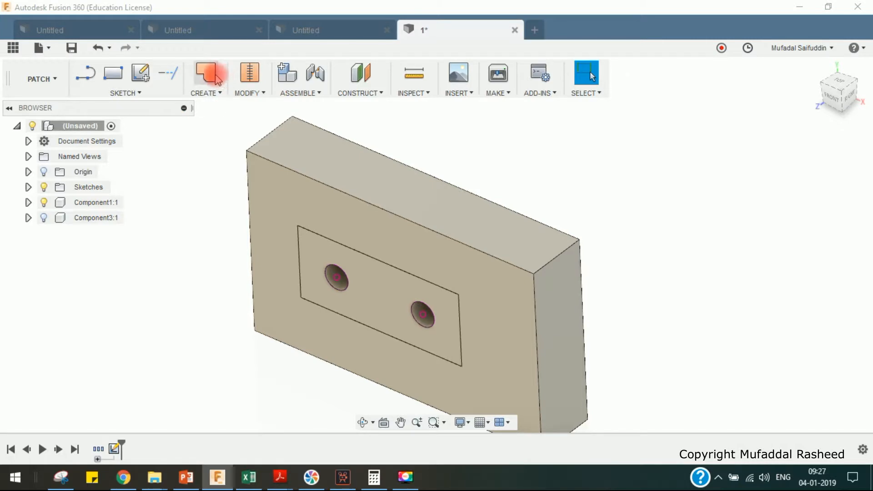
Create a patch surface as a new body from the rectangle profile surrounding the block's two holes
{"action": "left_click", "coordinate": [210, 93]}
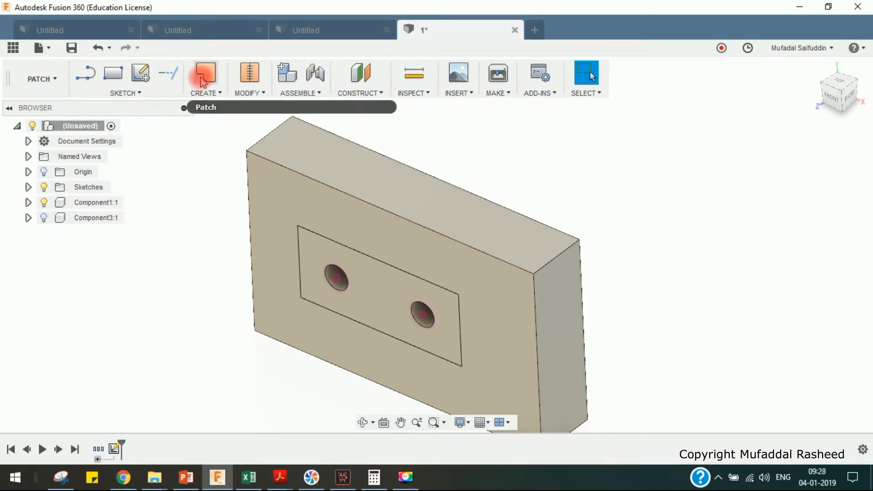
{"action": "mouse_move", "coordinate": [202, 84]}
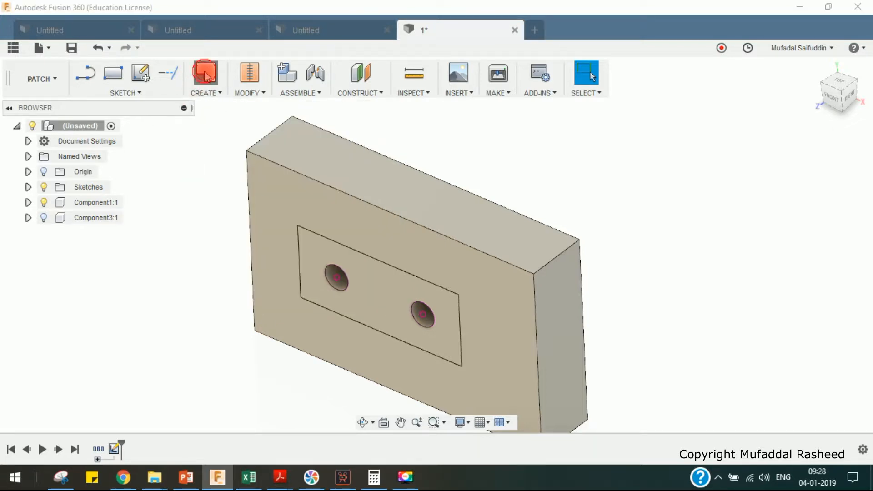
{"action": "left_click", "coordinate": [205, 75]}
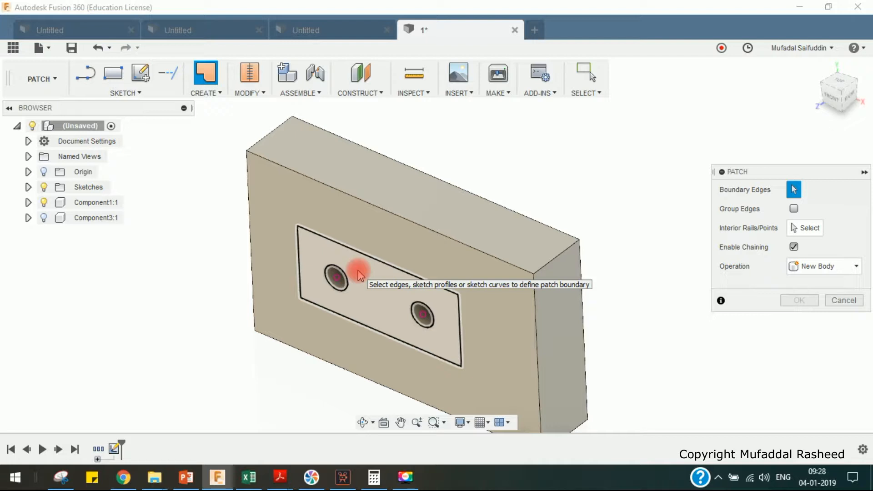
{"action": "left_click", "coordinate": [359, 274]}
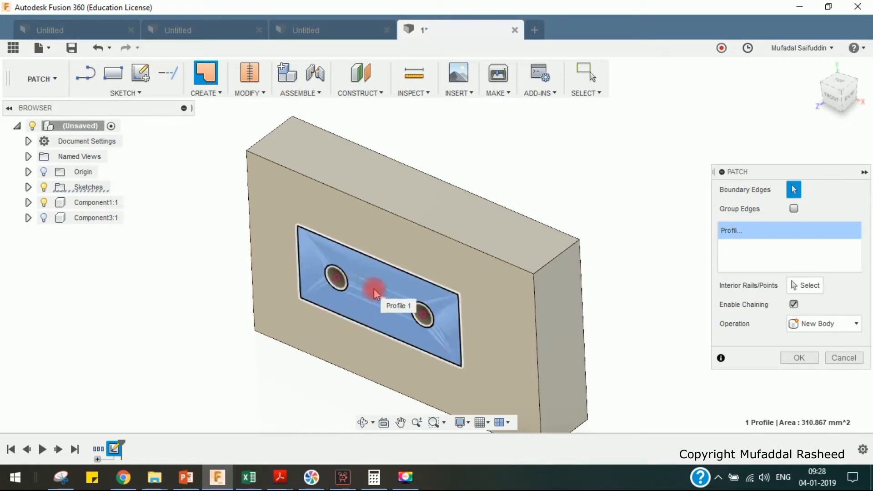
{"action": "left_click", "coordinate": [799, 358]}
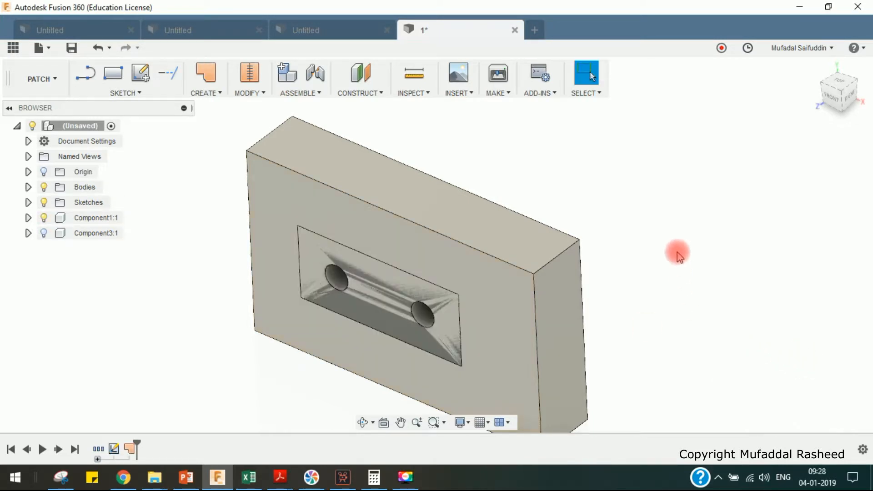
Hide the block component to examine the patch surface from several angles, and show the block again
{"action": "left_click", "coordinate": [527, 288]}
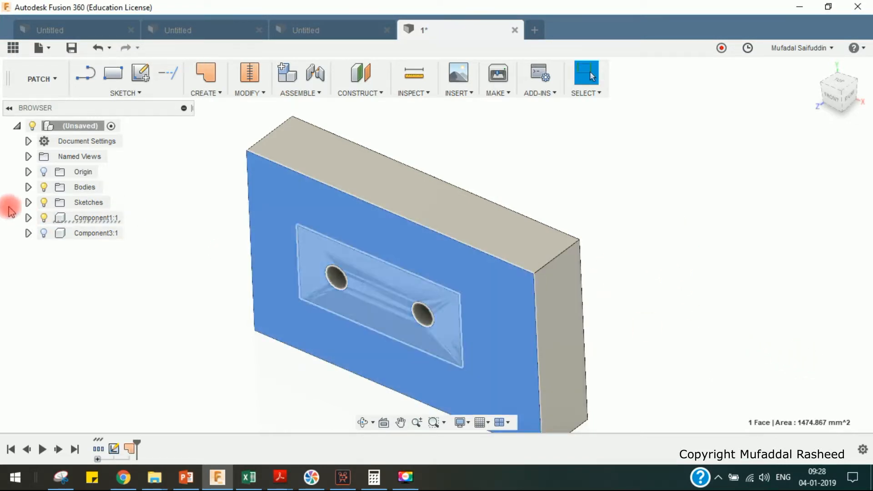
{"action": "left_click", "coordinate": [43, 218]}
{"action": "left_click", "coordinate": [512, 296]}
{"action": "middle_click_drag", "start_coordinate": [453, 301], "coordinate": [370, 321], "text": "shift"}
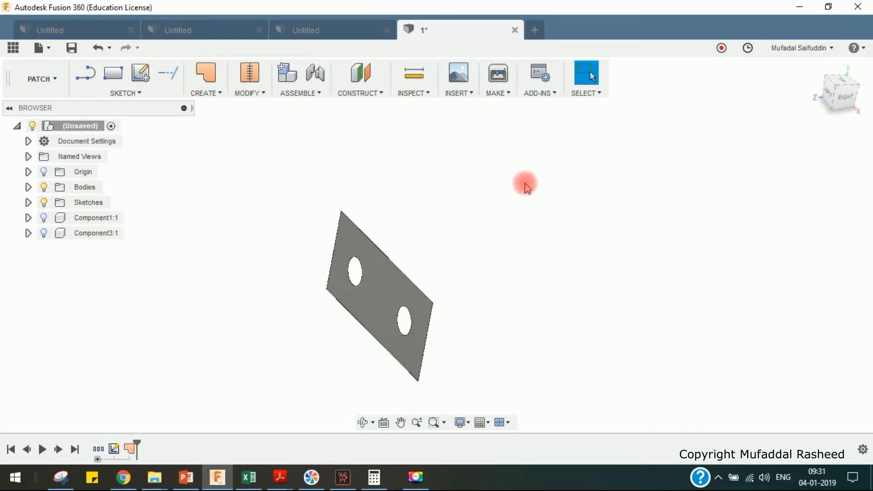
{"action": "middle_click_drag", "start_coordinate": [463, 247], "coordinate": [464, 353], "text": "shift"}
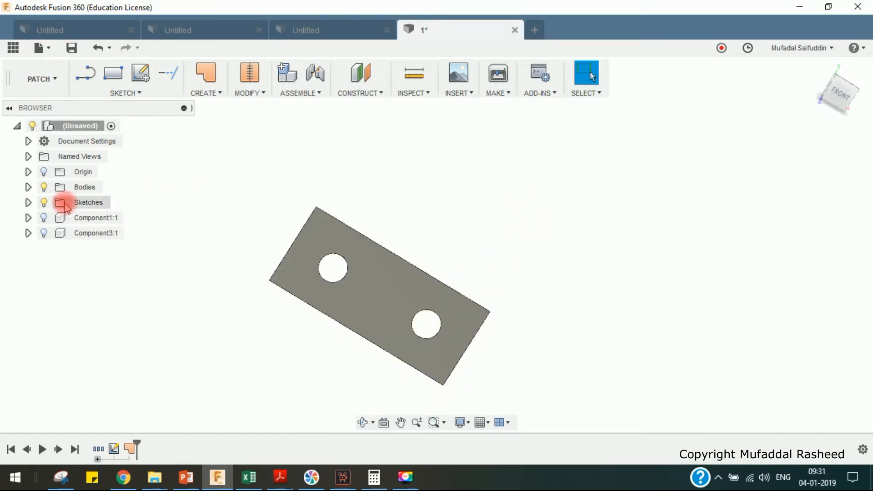
{"action": "left_click", "coordinate": [46, 218]}
{"action": "middle_click_drag", "start_coordinate": [450, 214], "coordinate": [346, 249], "text": "shift"}
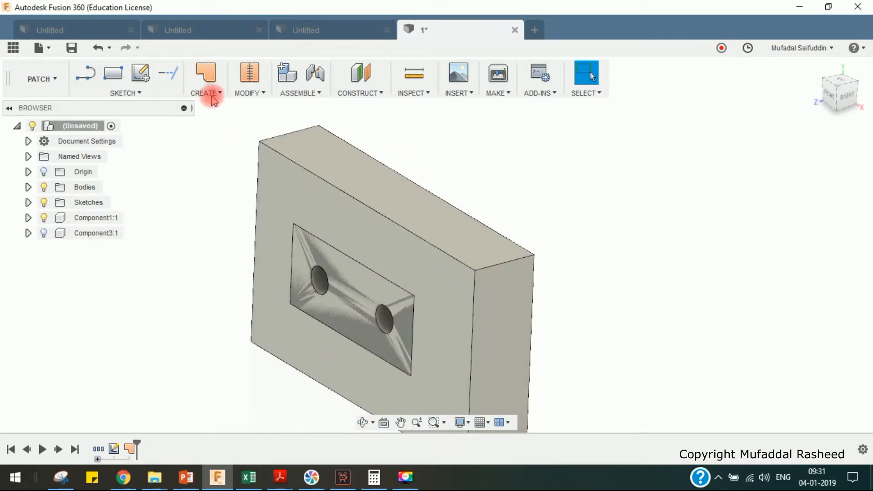
Set up a perpendicular 15 mm extension from the patch surface's right-hand short edge
{"action": "left_click", "coordinate": [211, 92]}
{"action": "left_click", "coordinate": [258, 94]}
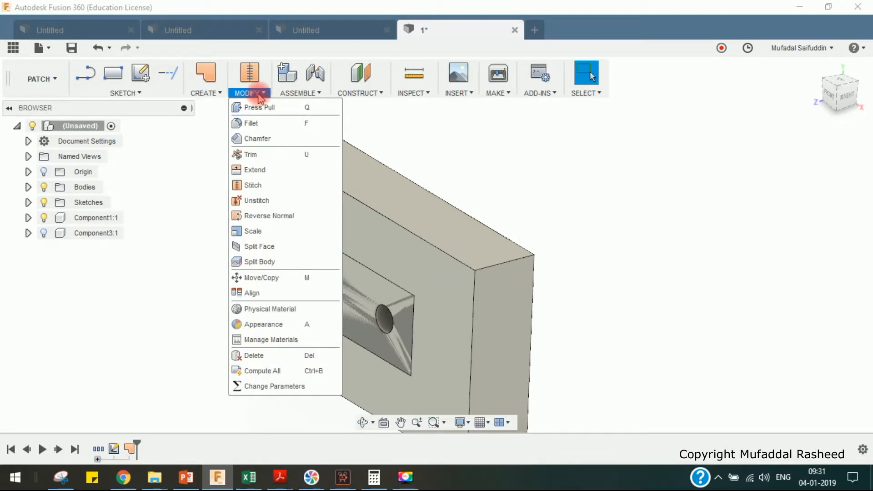
{"action": "left_click", "coordinate": [270, 174]}
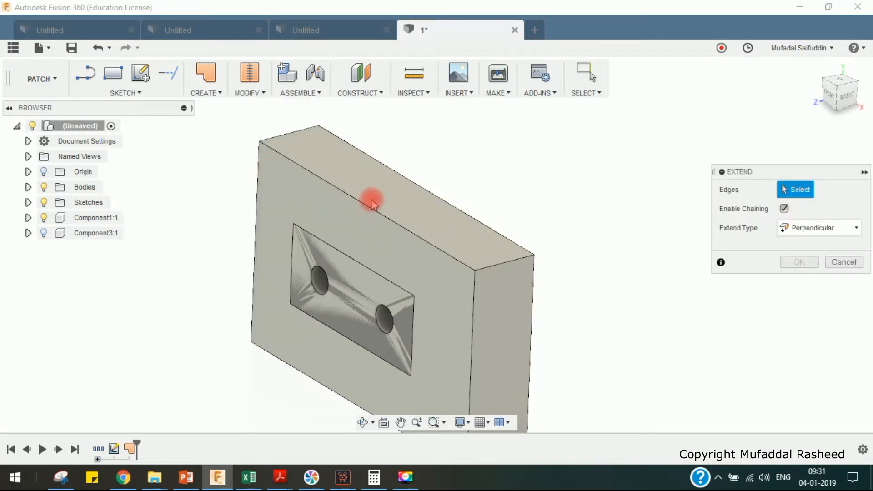
{"action": "scroll", "coordinate": [412, 323], "scroll_direction": "up", "scroll_amount": 3}
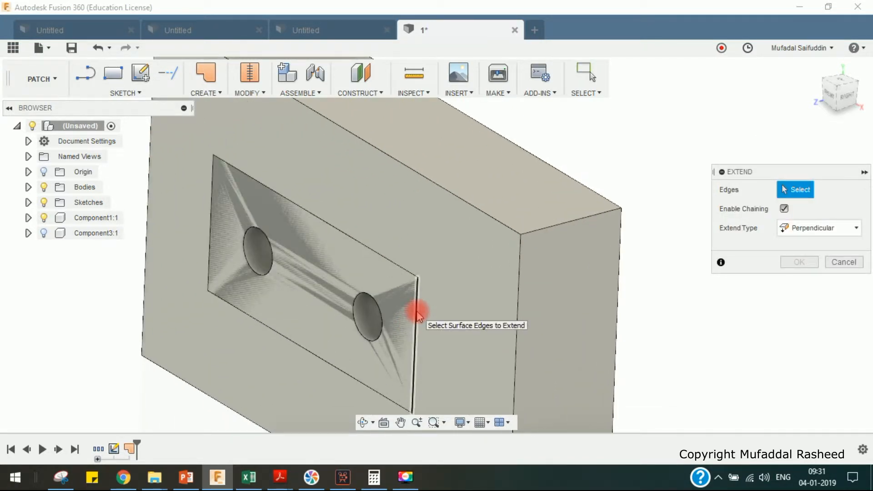
{"action": "left_click", "coordinate": [414, 303]}
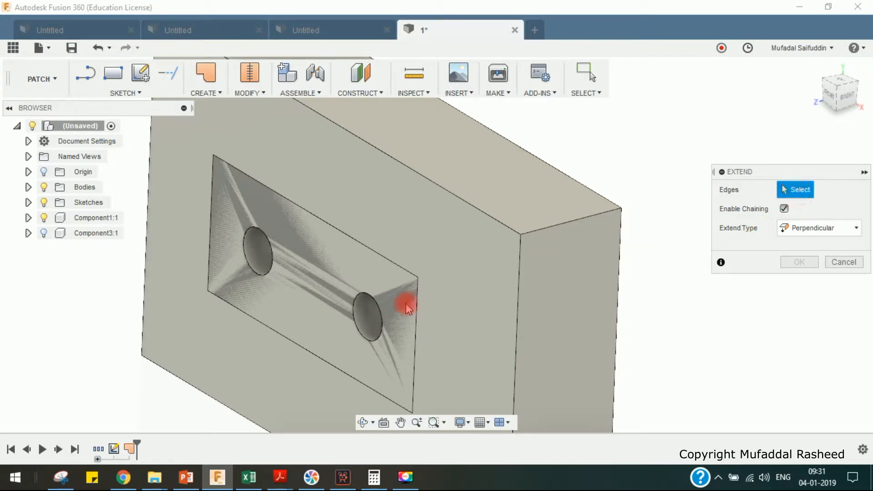
{"action": "left_click", "coordinate": [417, 303]}
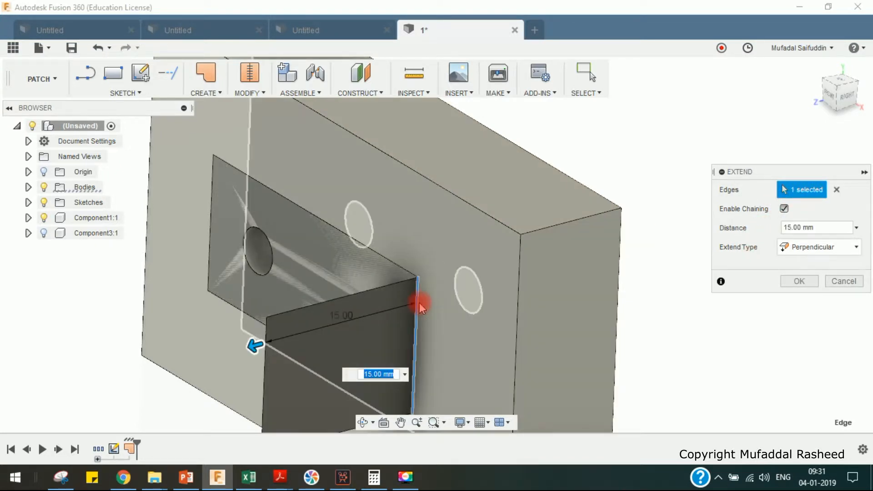
{"action": "left_click", "coordinate": [735, 229]}
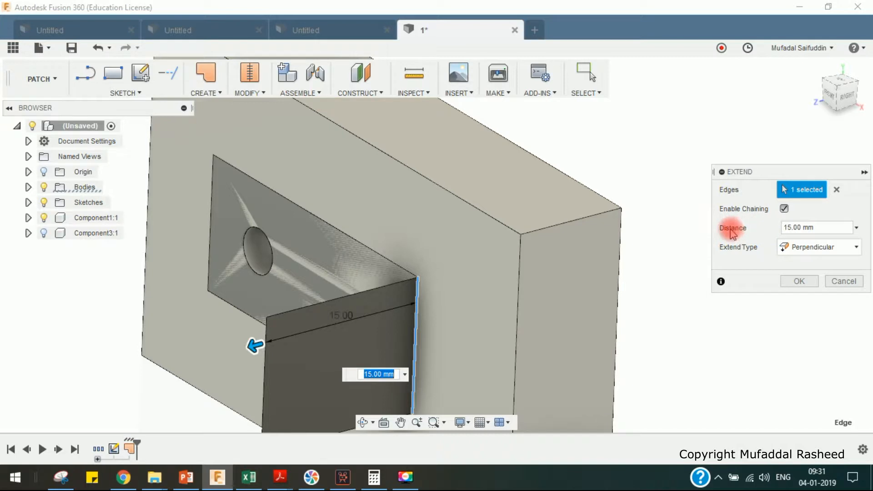
{"action": "left_click", "coordinate": [819, 226]}
{"action": "left_click_drag", "start_coordinate": [820, 223], "coordinate": [785, 223]}
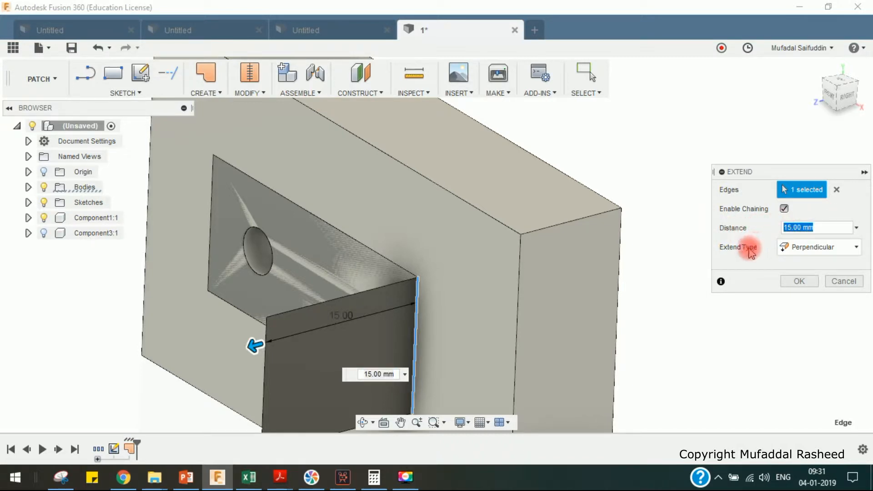
Try the Natural extend type on the right-hand edge and return to the Perpendicular type
{"action": "left_click", "coordinate": [825, 248]}
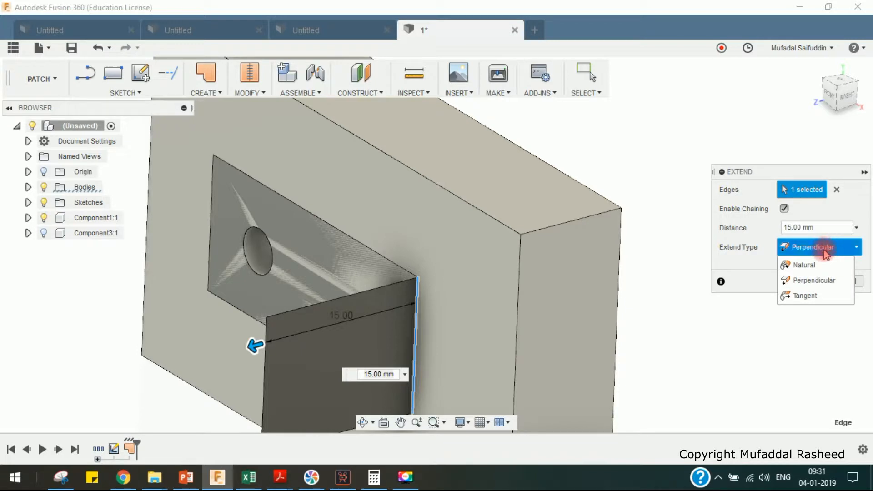
{"action": "left_click", "coordinate": [812, 265]}
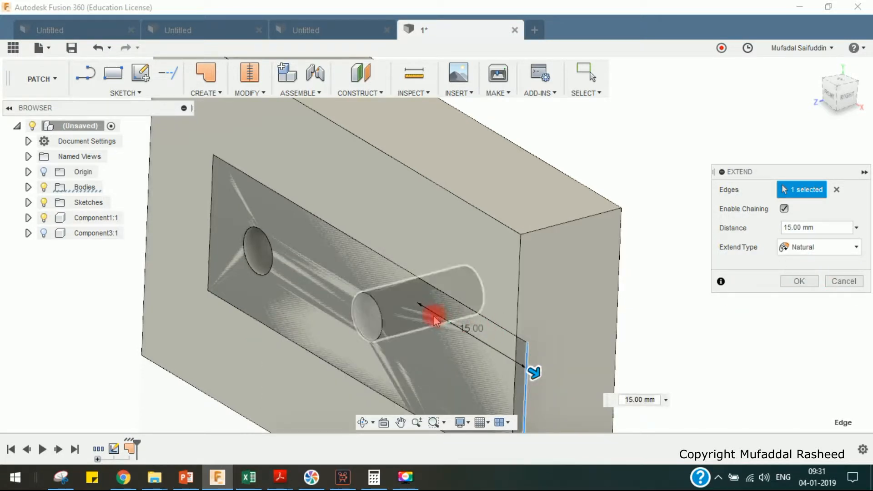
{"action": "left_click", "coordinate": [825, 247]}
{"action": "left_click", "coordinate": [804, 281]}
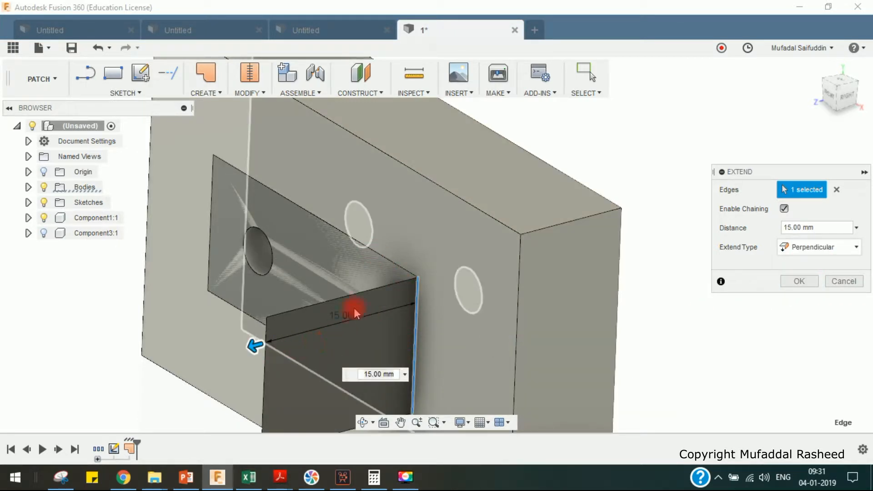
Complete the right-hand edge's perpendicular extension with a distance of 15 mm
{"action": "middle_click_drag", "start_coordinate": [523, 295], "coordinate": [556, 212]}
{"action": "scroll", "coordinate": [474, 253], "scroll_direction": "down", "scroll_amount": 1}
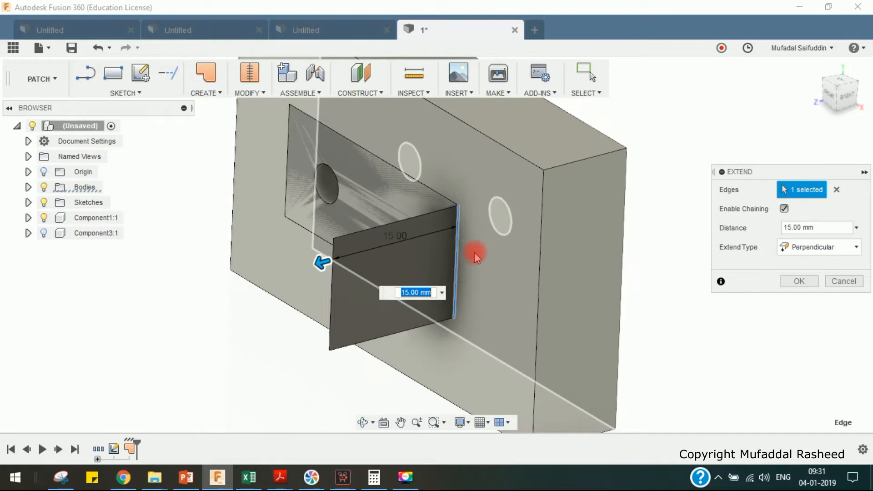
{"action": "middle_click_drag", "start_coordinate": [459, 256], "coordinate": [453, 274]}
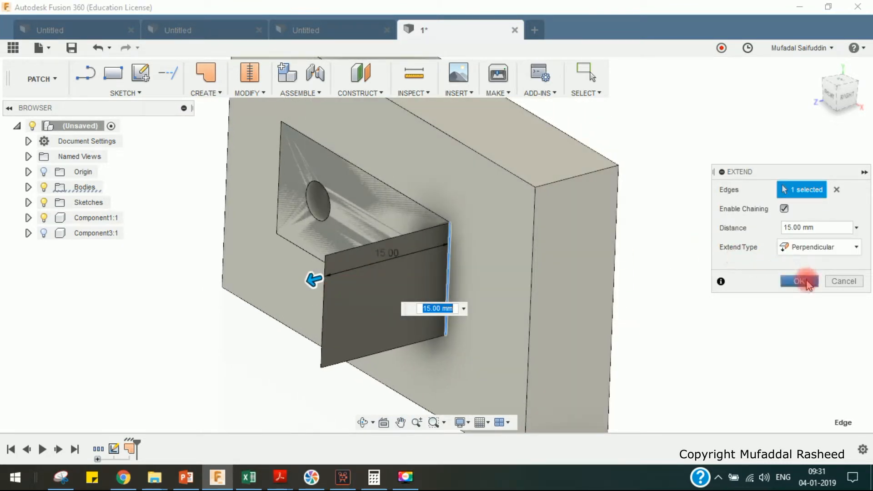
{"action": "mouse_move", "coordinate": [821, 228]}
{"action": "left_mouse_down"}
{"action": "mouse_move", "coordinate": [780, 228]}
{"action": "mouse_move", "coordinate": [830, 227]}
{"action": "left_mouse_up"}
{"action": "left_click", "coordinate": [806, 286]}
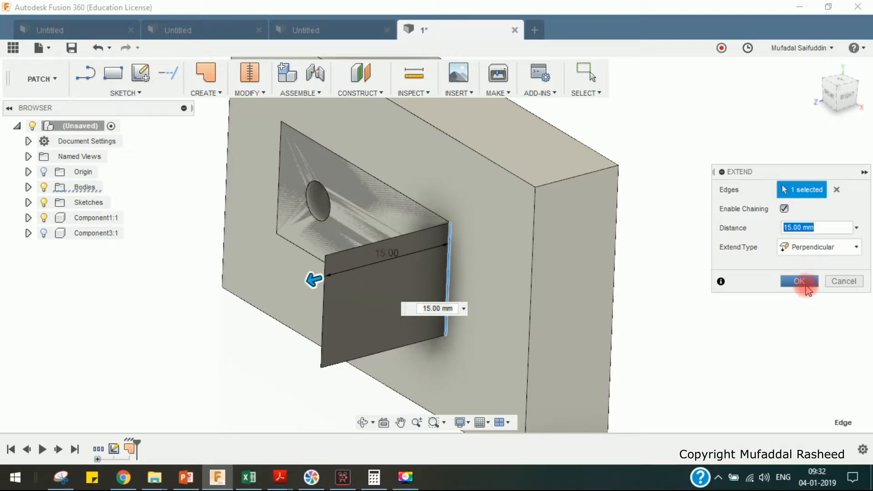
Extend the patch surface's left-hand short edge perpendicularly by 15 mm to form the opposite flange
{"action": "middle_click_drag", "start_coordinate": [409, 240], "coordinate": [524, 349], "text": "shift"}
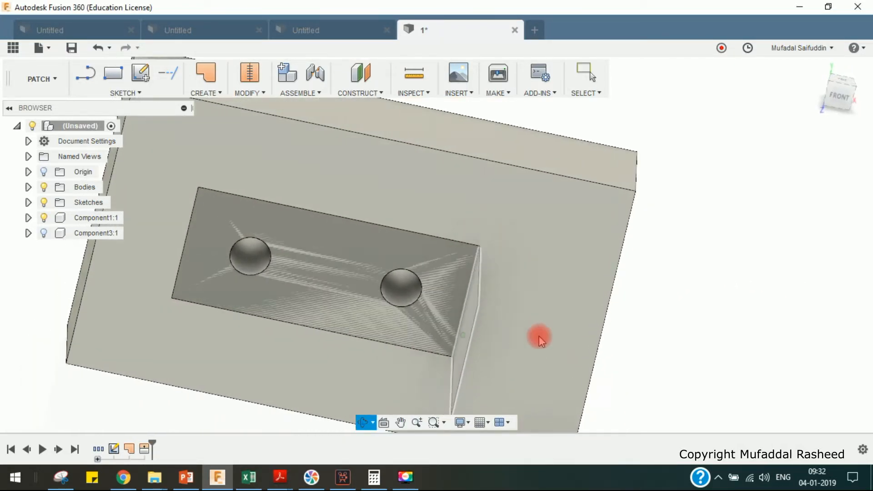
{"action": "left_click", "coordinate": [709, 273]}
{"action": "left_click", "coordinate": [248, 91]}
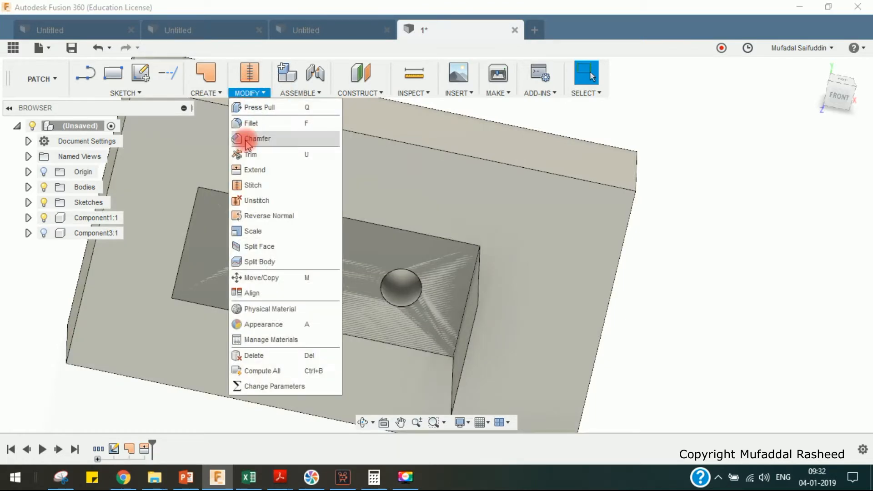
{"action": "left_click", "coordinate": [270, 172]}
{"action": "left_click", "coordinate": [195, 206]}
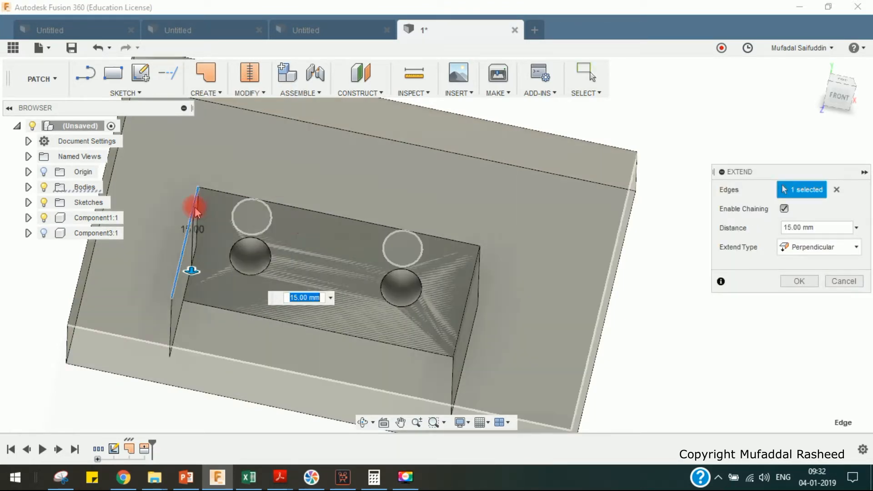
{"action": "left_click", "coordinate": [742, 273]}
{"action": "left_click", "coordinate": [799, 282]}
{"action": "middle_click_drag", "start_coordinate": [523, 282], "coordinate": [430, 302], "text": "shift"}
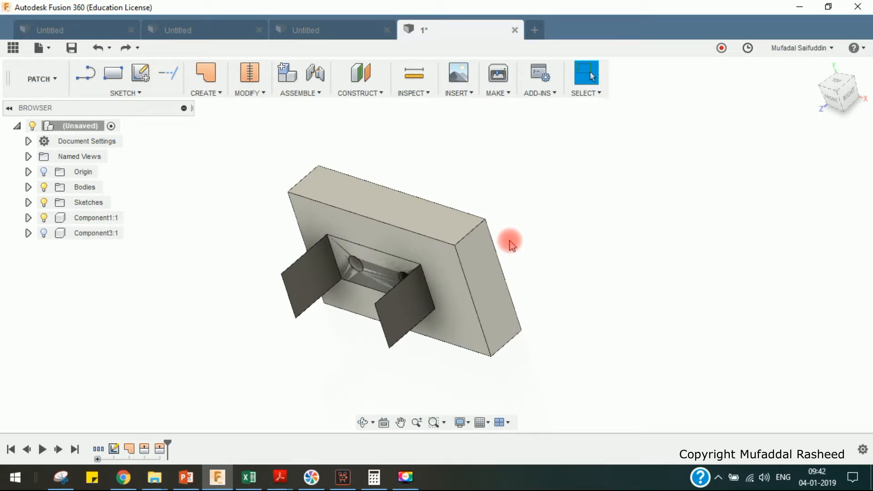
Fillet both bend edges between the patch surface and its two flanges with a constant 4 mm tangent radius
{"action": "left_click", "coordinate": [247, 93]}
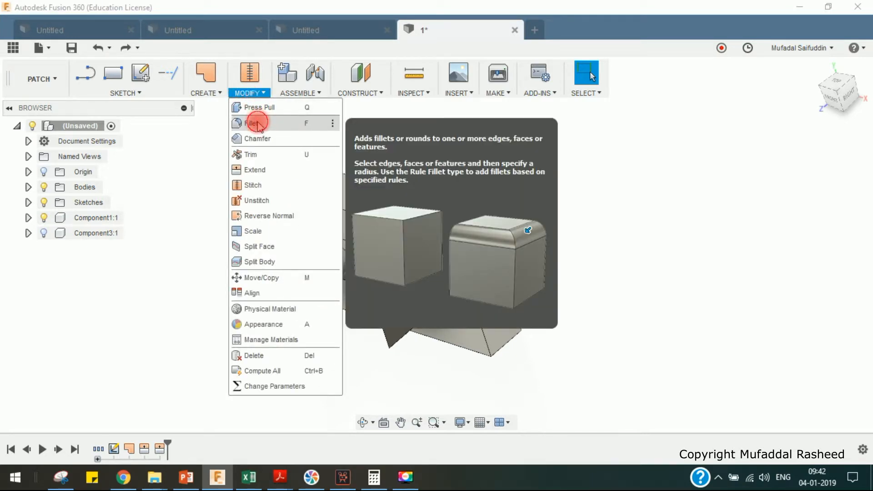
{"action": "left_click", "coordinate": [257, 123]}
{"action": "scroll", "coordinate": [451, 274], "scroll_direction": "up", "scroll_amount": 10}
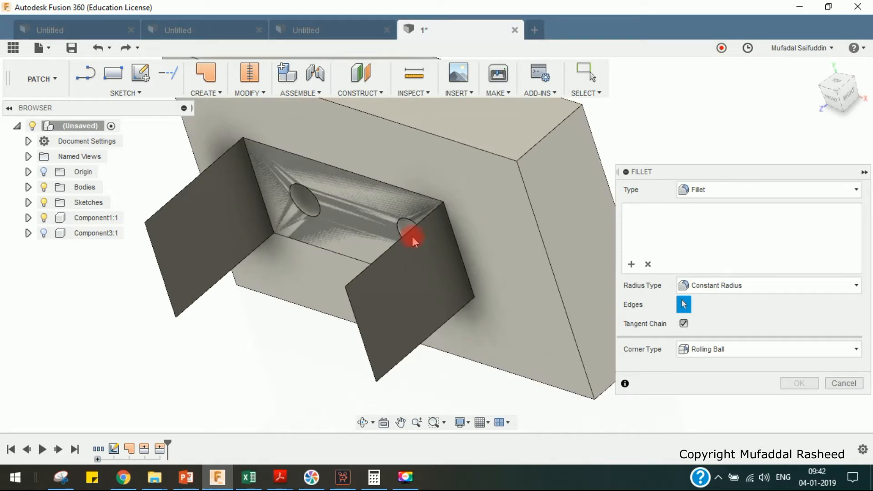
{"action": "left_click", "coordinate": [481, 195]}
{"action": "middle_click_drag", "start_coordinate": [346, 213], "coordinate": [560, 280], "text": "shift"}
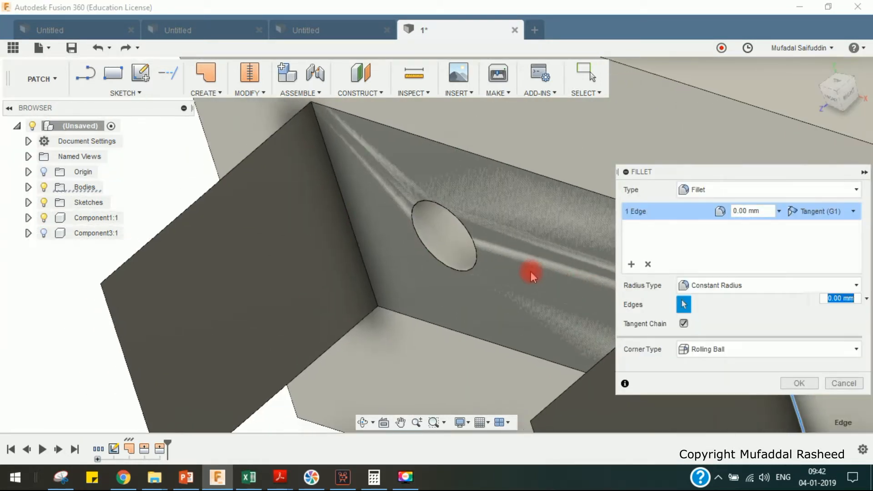
{"action": "left_click", "coordinate": [325, 148]}
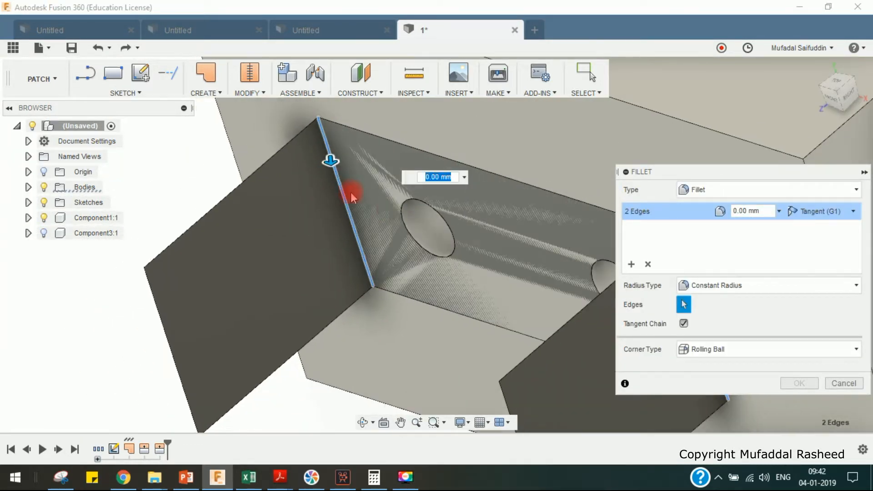
{"action": "left_click", "coordinate": [729, 210]}
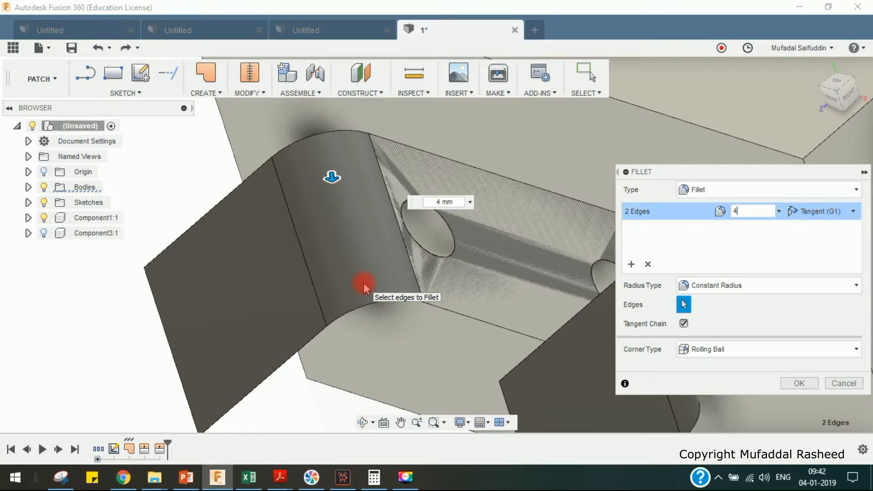
{"action": "key", "text": "Return"}
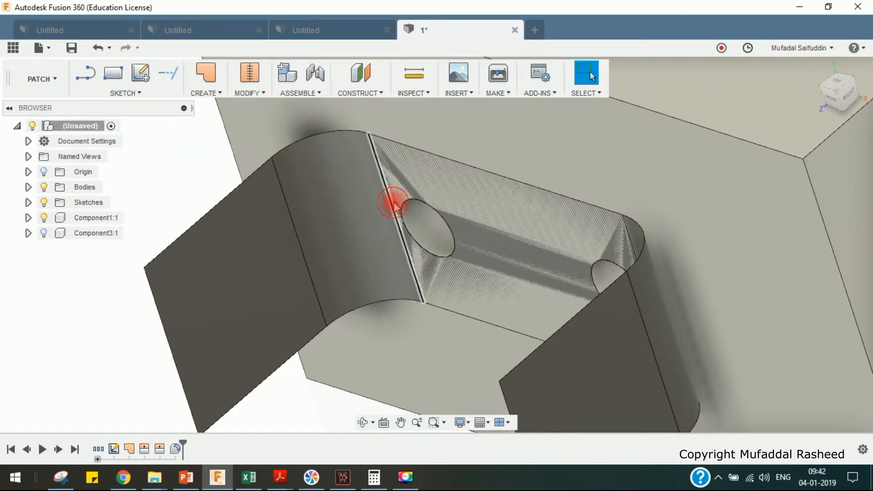
Measure the gap between the left-hand bend edge and the edge of the adjacent hole in the patch surface
{"action": "left_click", "coordinate": [393, 206]}
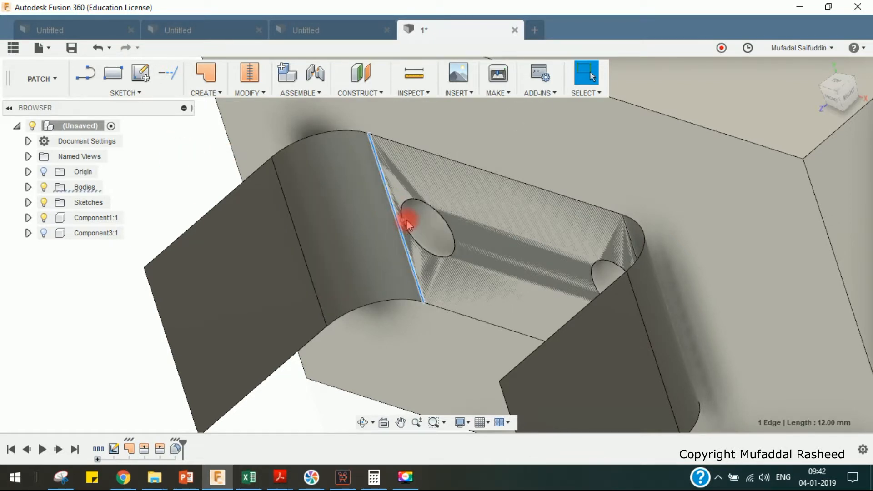
{"action": "left_click", "coordinate": [405, 215]}
{"action": "left_click", "coordinate": [403, 217]}
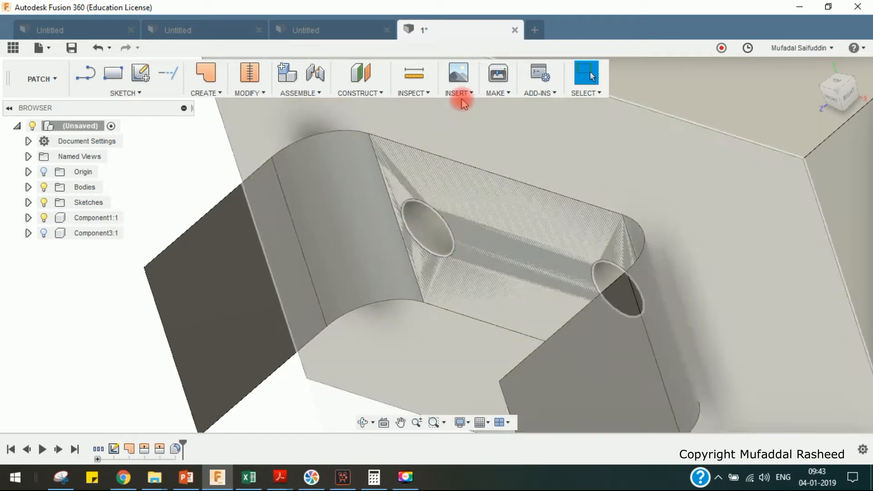
{"action": "left_click", "coordinate": [424, 74]}
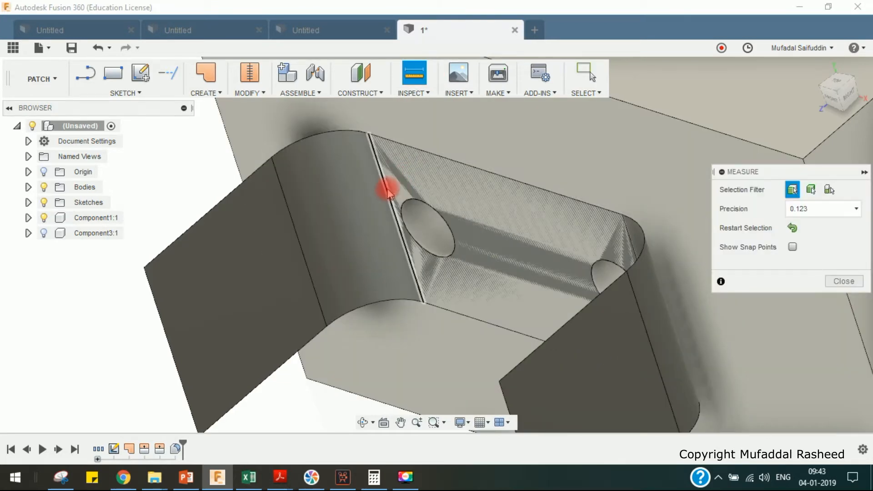
{"action": "left_click", "coordinate": [390, 191]}
{"action": "left_click", "coordinate": [406, 217]}
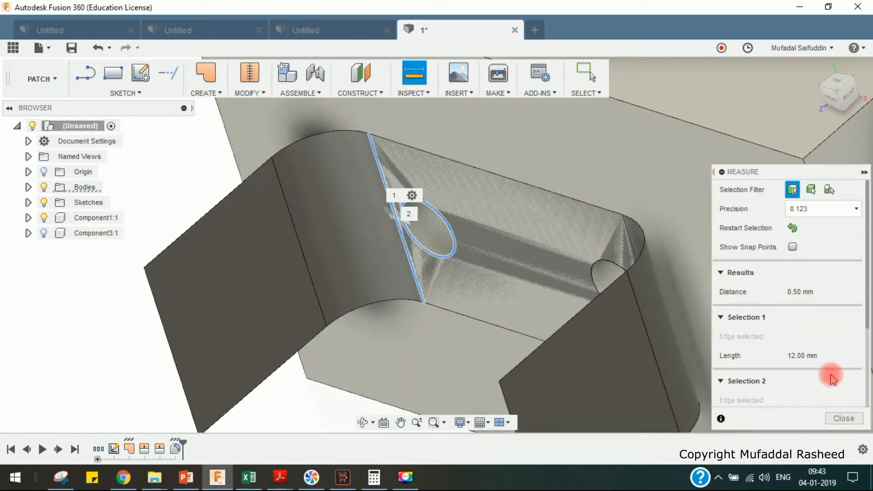
{"action": "left_click", "coordinate": [842, 417]}
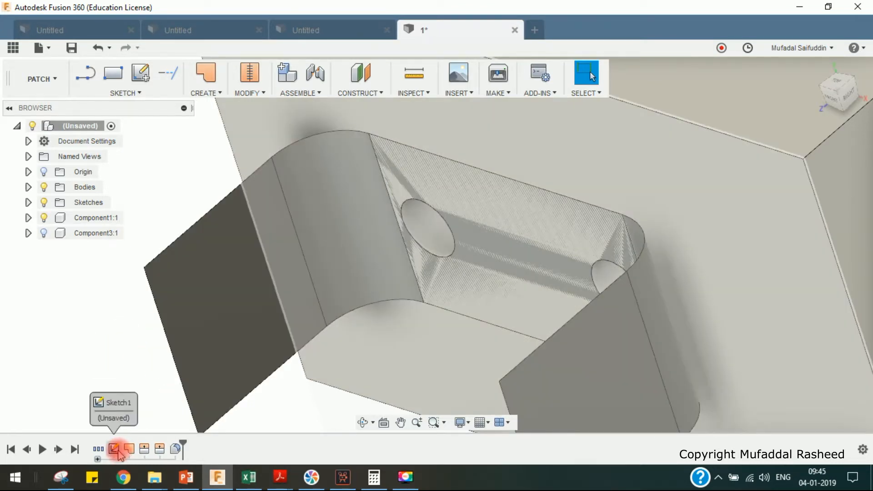
Edit the patch's base sketch and increase the spacing from the right-hand hole center to the rectangle's right edge by 2, to 8.5 mm
{"action": "double_click", "coordinate": [115, 450]}
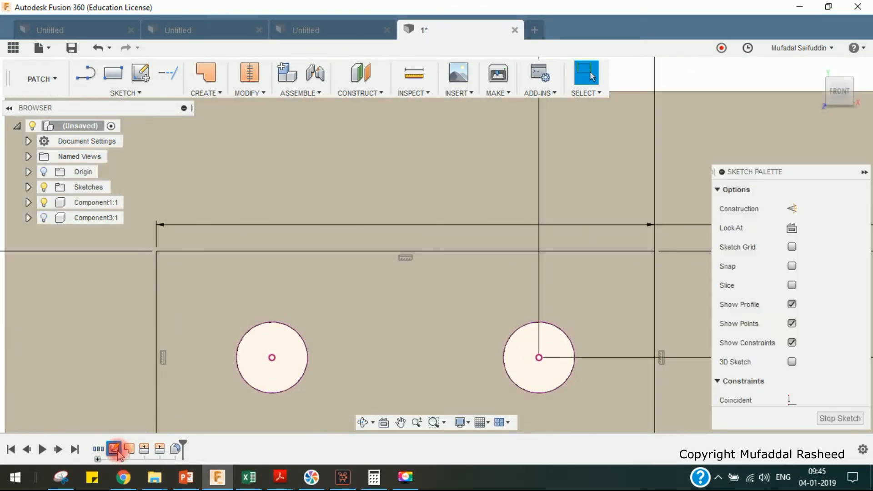
{"action": "left_click", "coordinate": [435, 326]}
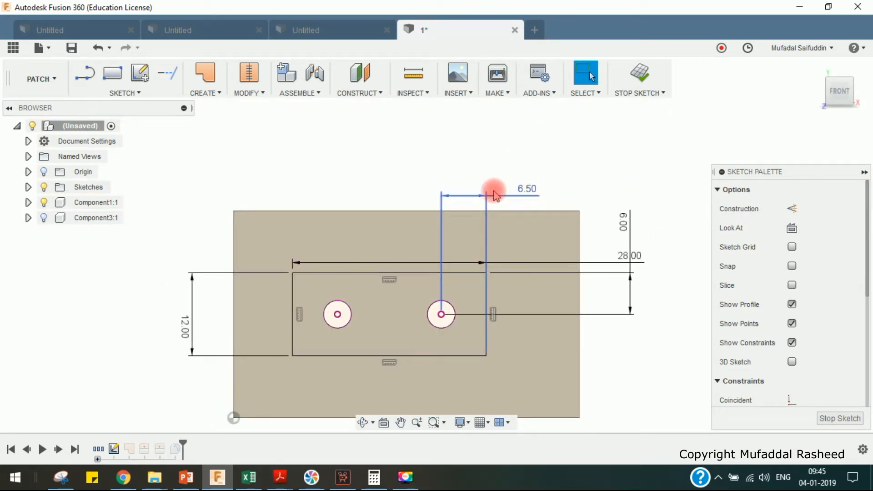
{"action": "scroll", "coordinate": [444, 253], "scroll_direction": "up", "scroll_amount": 3}
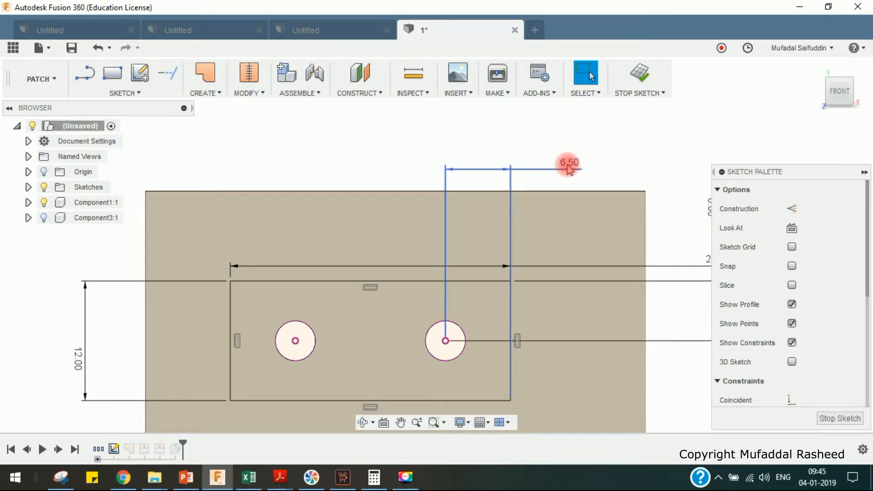
{"action": "double_click", "coordinate": [569, 165]}
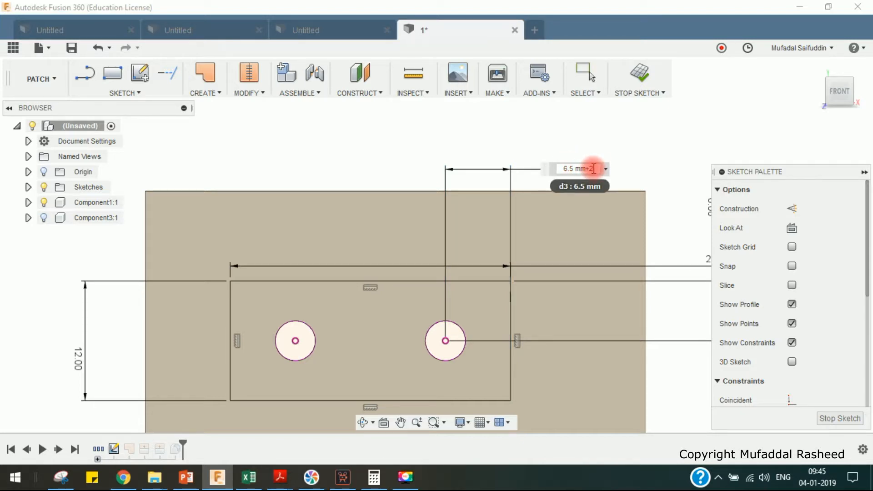
{"action": "key", "text": "Return"}
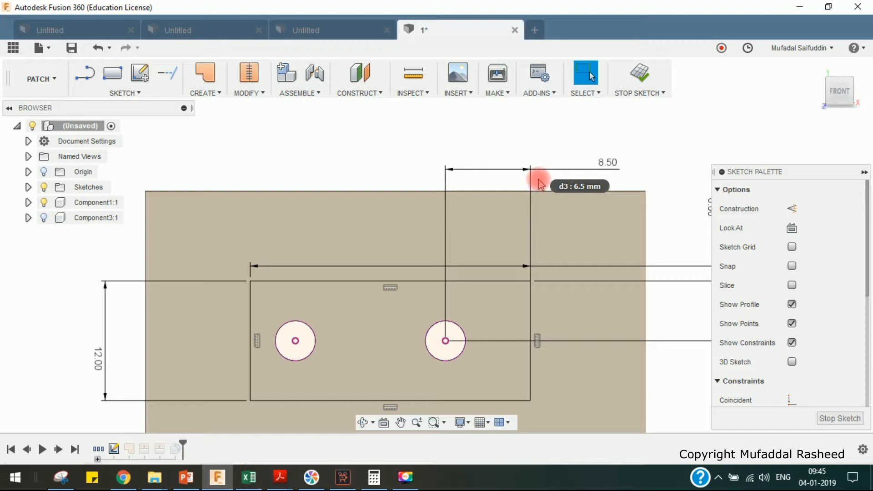
Increase the sketch rectangle's overall length by 4, to 32 mm, and finish the sketch
{"action": "scroll", "coordinate": [464, 274], "scroll_direction": "down", "scroll_amount": 3}
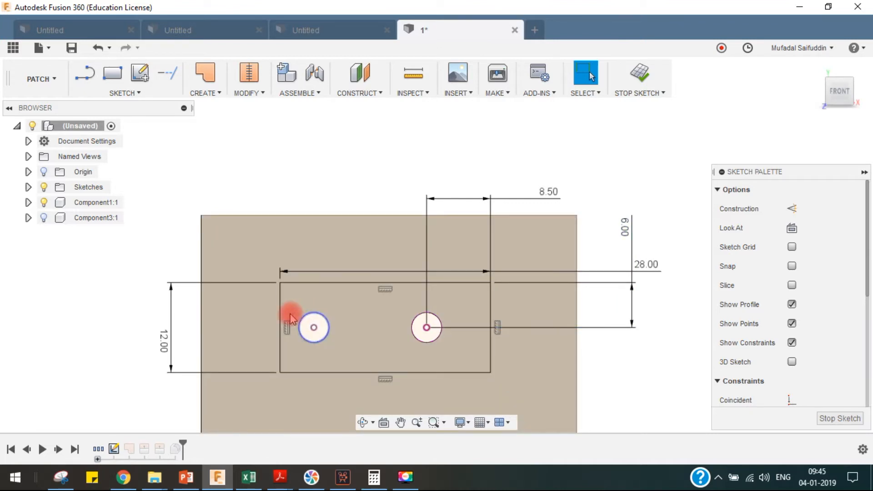
{"action": "double_click", "coordinate": [653, 265]}
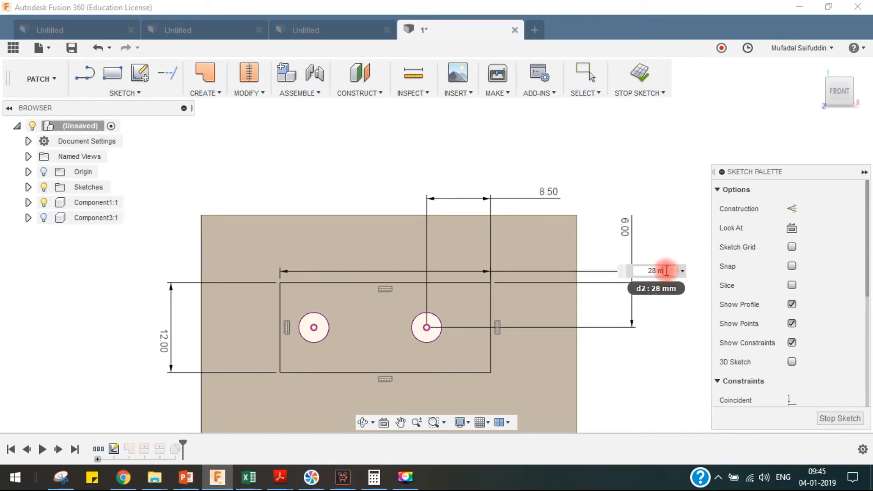
{"action": "type", "text": "+4"}
{"action": "key", "text": "Return"}
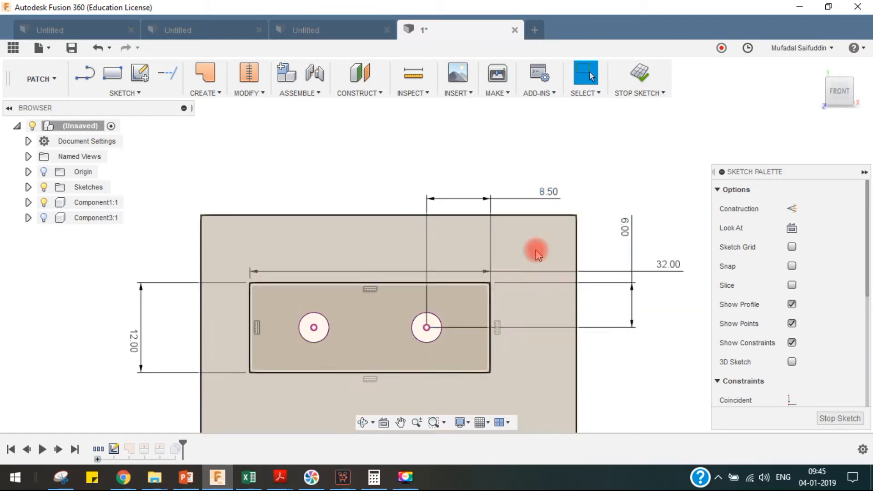
{"action": "left_click", "coordinate": [647, 70]}
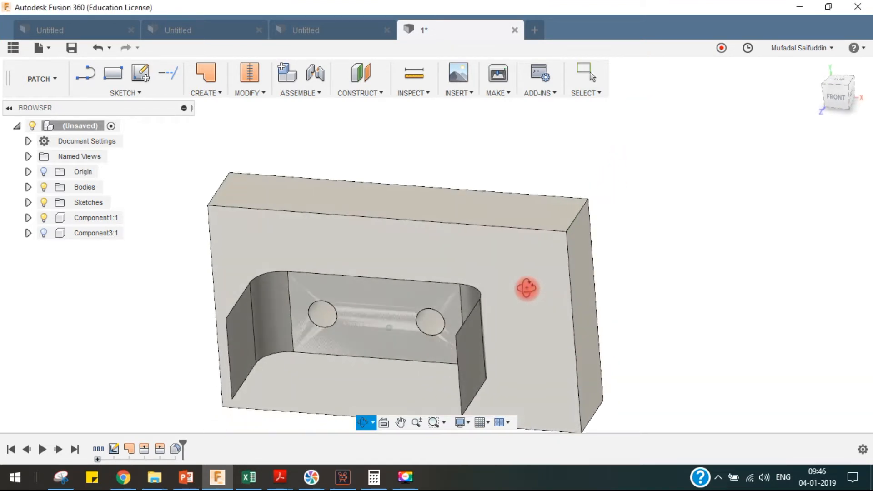
Measure the distance between the right-hand bend edge and the edge of the adjacent hole
{"action": "scroll", "coordinate": [470, 313], "scroll_direction": "up", "scroll_amount": 5}
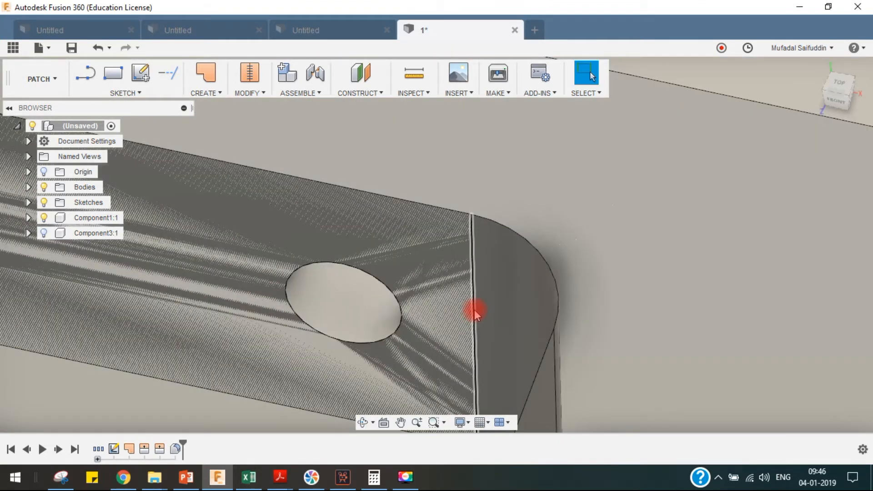
{"action": "left_click", "coordinate": [474, 310]}
{"action": "scroll", "coordinate": [746, 121], "scroll_direction": "down", "scroll_amount": 4}
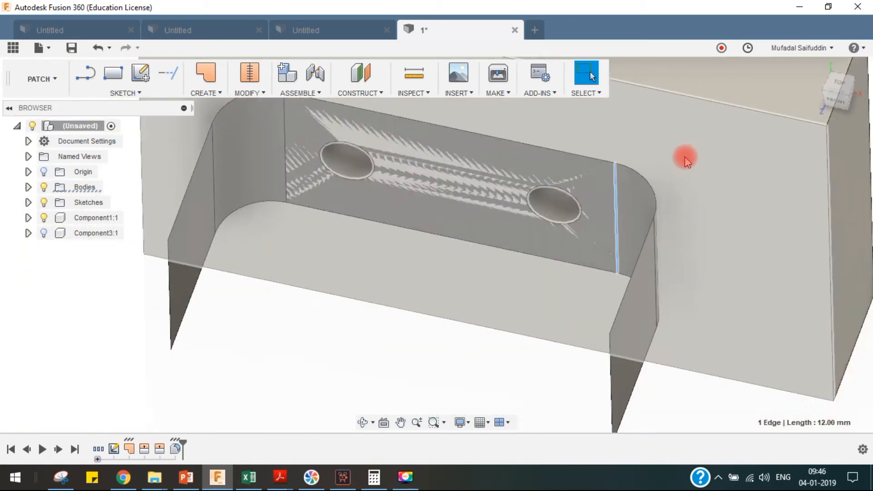
{"action": "left_click", "coordinate": [865, 192]}
{"action": "left_click", "coordinate": [413, 75]}
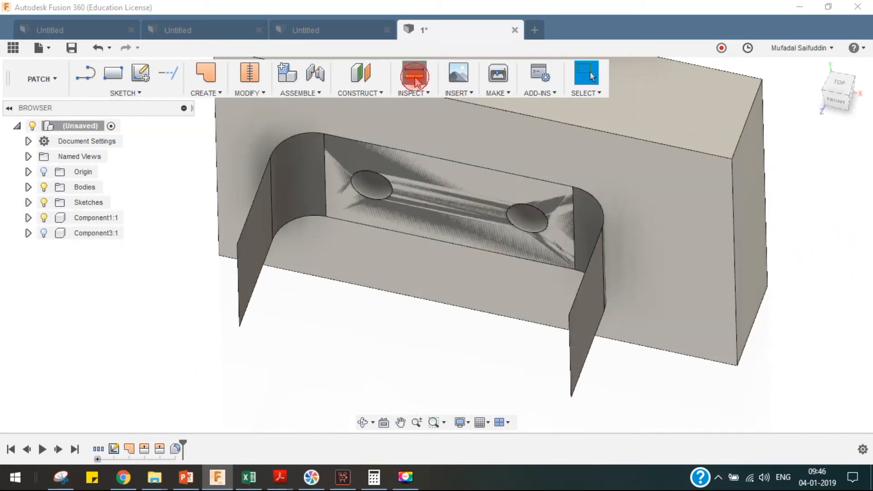
{"action": "scroll", "coordinate": [538, 191], "scroll_direction": "up", "scroll_amount": 5}
{"action": "middle_click_drag", "start_coordinate": [538, 191], "coordinate": [428, 198]}
{"action": "left_click", "coordinate": [578, 273]}
{"action": "left_click", "coordinate": [514, 269]}
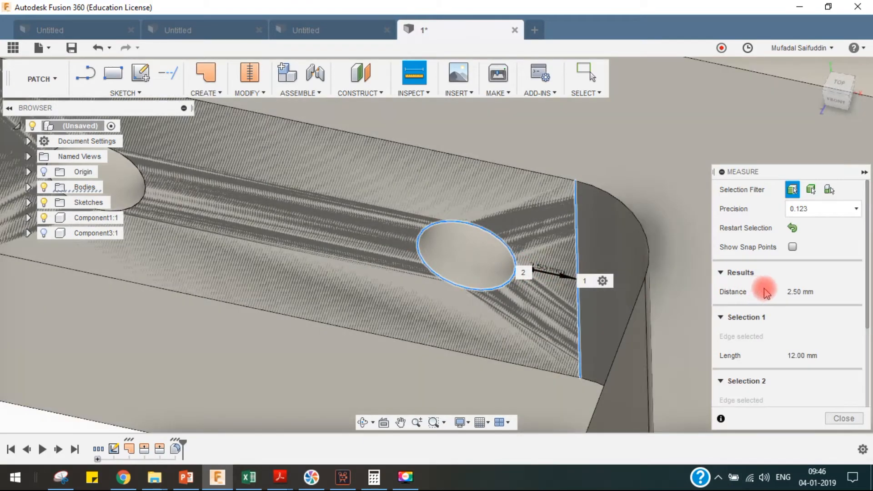
{"action": "left_click", "coordinate": [843, 418]}
{"action": "scroll", "coordinate": [506, 263], "scroll_direction": "down", "scroll_amount": 8}
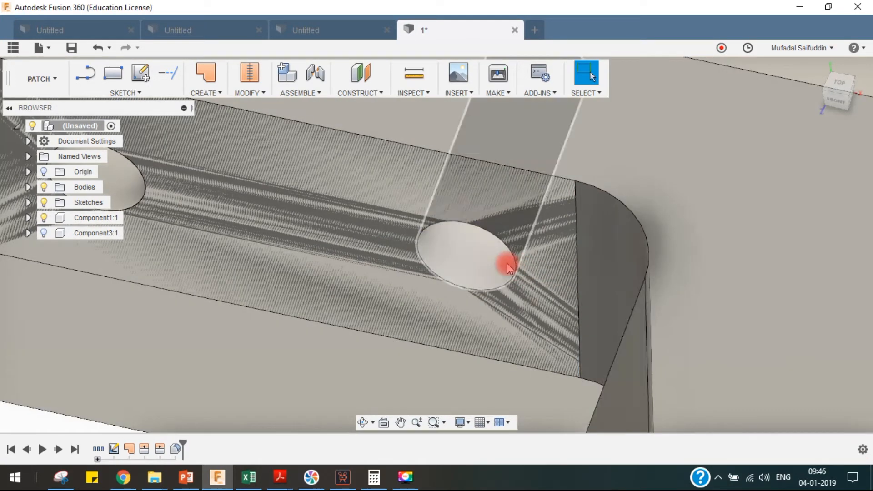
{"action": "middle_click_drag", "start_coordinate": [552, 261], "coordinate": [504, 274]}
{"action": "middle_click_drag", "start_coordinate": [705, 276], "coordinate": [473, 354], "text": "shift"}
{"action": "middle_click_drag", "start_coordinate": [531, 323], "coordinate": [503, 327]}
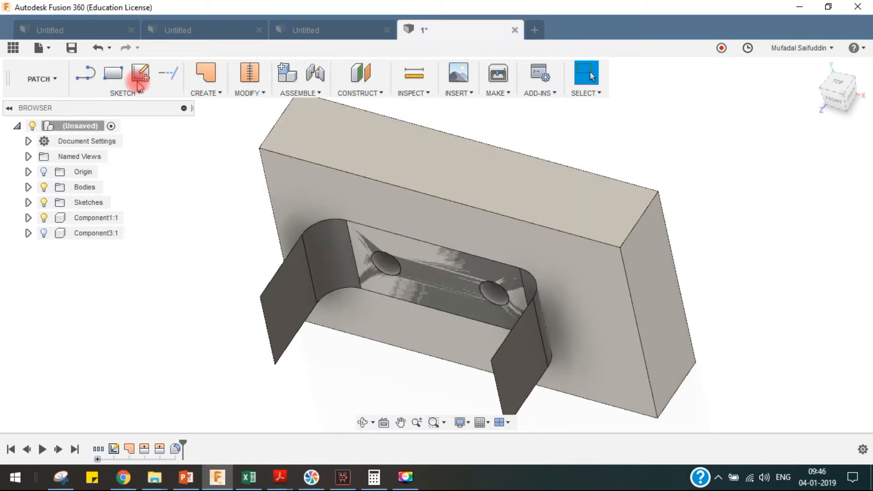
{"action": "left_click", "coordinate": [203, 94]}
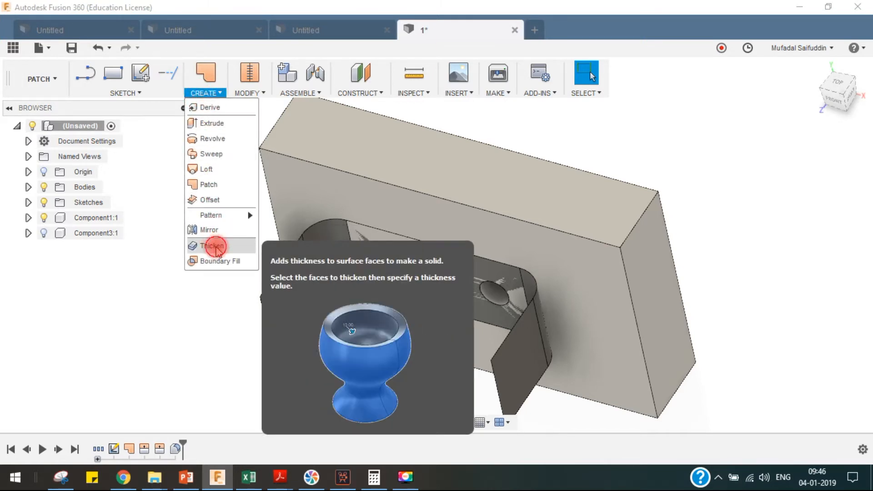
{"action": "left_click", "coordinate": [212, 246]}
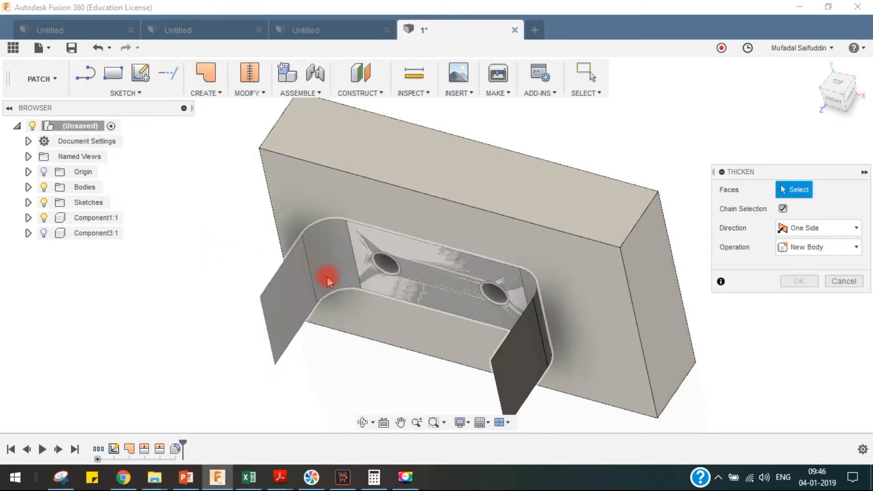
{"action": "left_click", "coordinate": [843, 281]}
Thicken the whole chained U-shaped surface by 2 mm on one side, inward, as a new body
{"action": "left_click", "coordinate": [215, 95]}
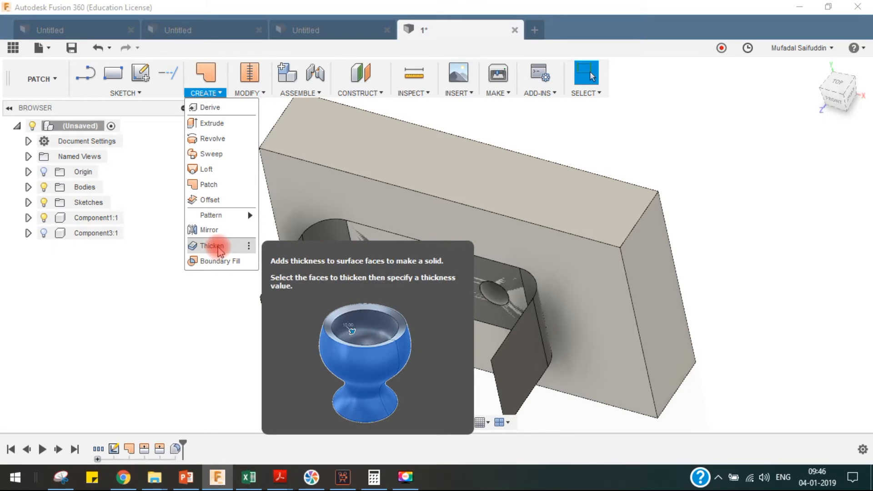
{"action": "left_click", "coordinate": [217, 248]}
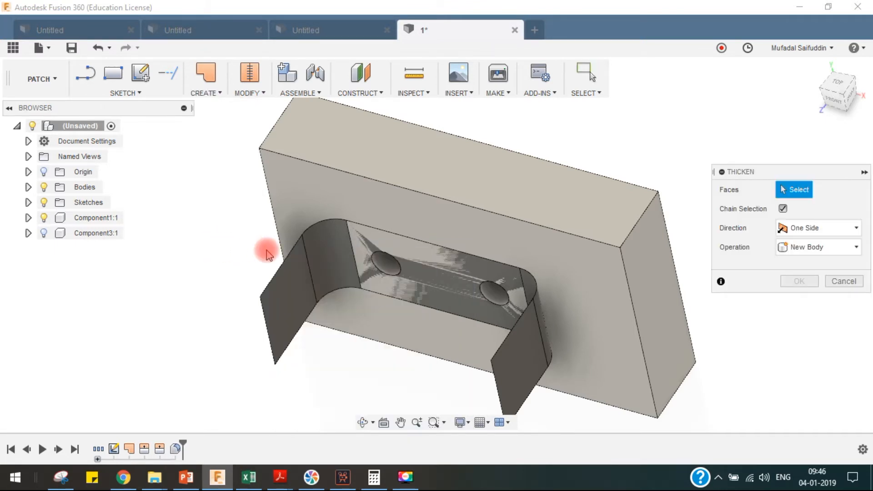
{"action": "left_click", "coordinate": [340, 273]}
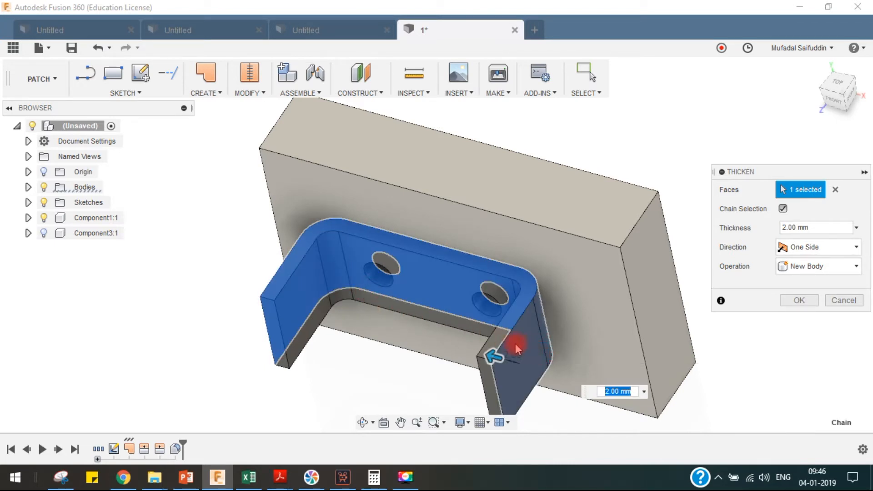
{"action": "middle_click_drag", "start_coordinate": [480, 298], "coordinate": [456, 270], "text": "shift"}
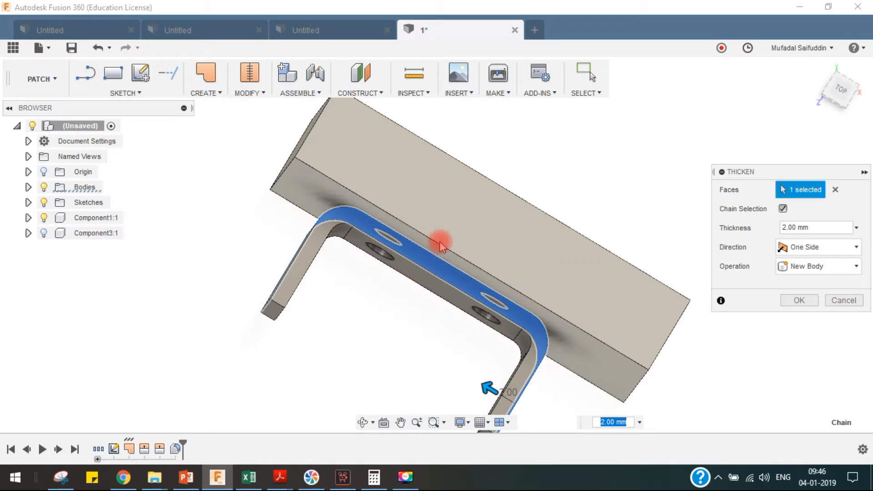
{"action": "middle_click_drag", "start_coordinate": [444, 269], "coordinate": [443, 249], "text": "shift"}
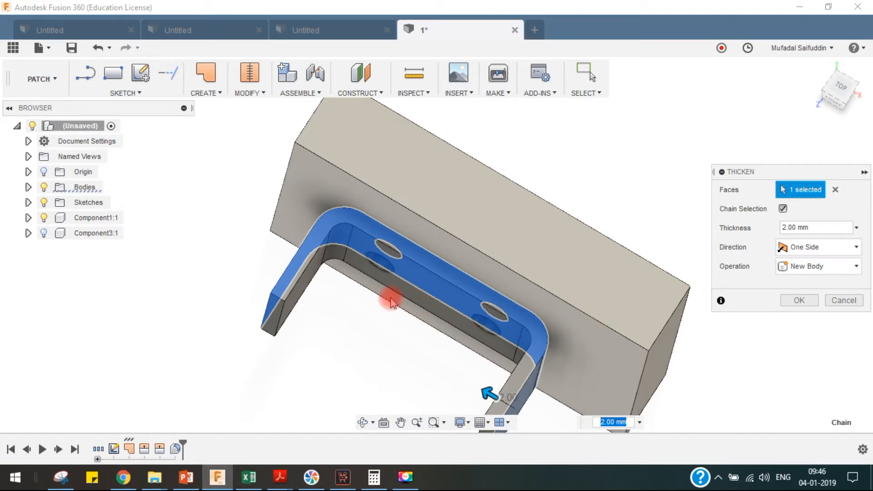
{"action": "middle_click_drag", "start_coordinate": [506, 394], "coordinate": [487, 344]}
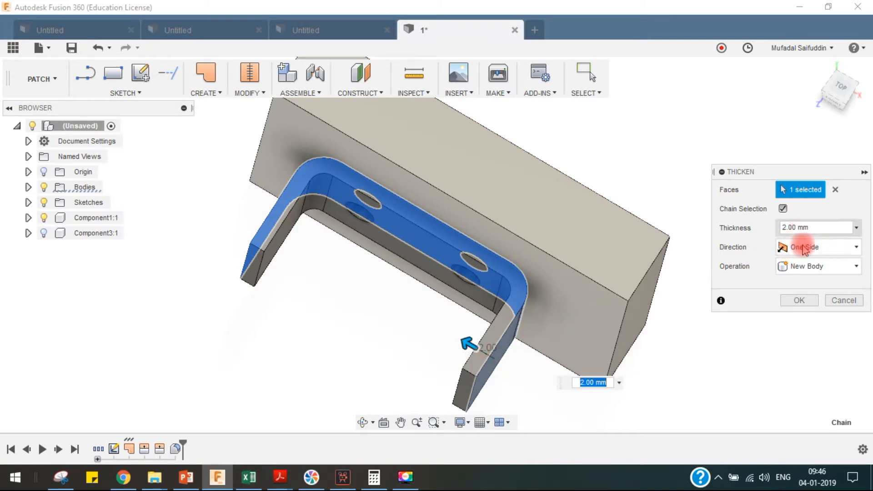
{"action": "left_click", "coordinate": [797, 302]}
Show the hidden rod component and project its circular edge into a new sketch on the left-hand flange's outer face
{"action": "middle_click_drag", "start_coordinate": [517, 271], "coordinate": [211, 302], "text": "shift"}
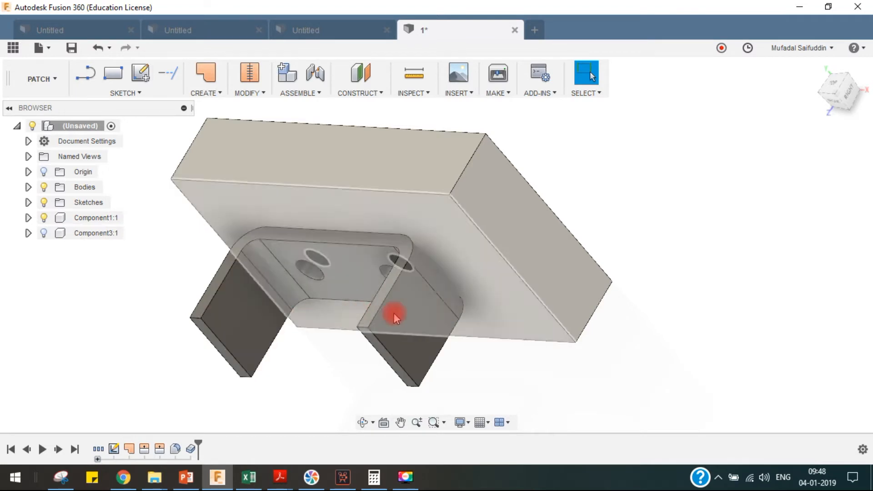
{"action": "left_click", "coordinate": [43, 233]}
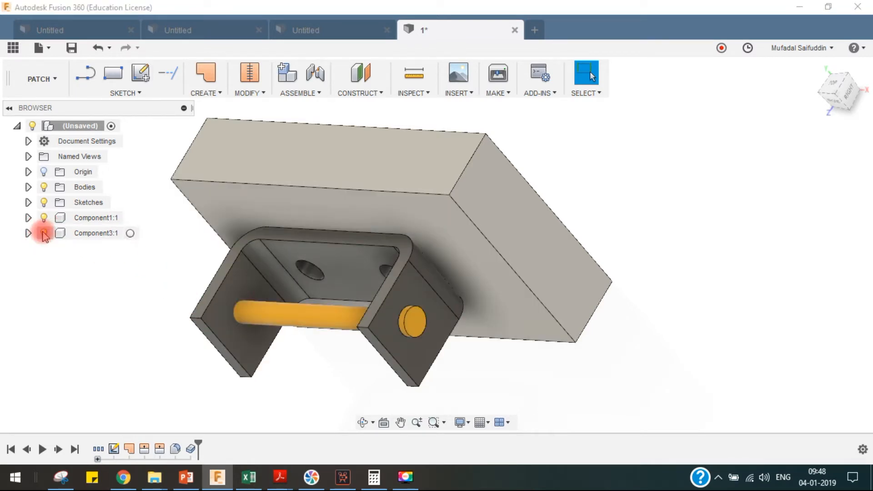
{"action": "middle_click_drag", "start_coordinate": [336, 349], "coordinate": [382, 298], "text": "shift"}
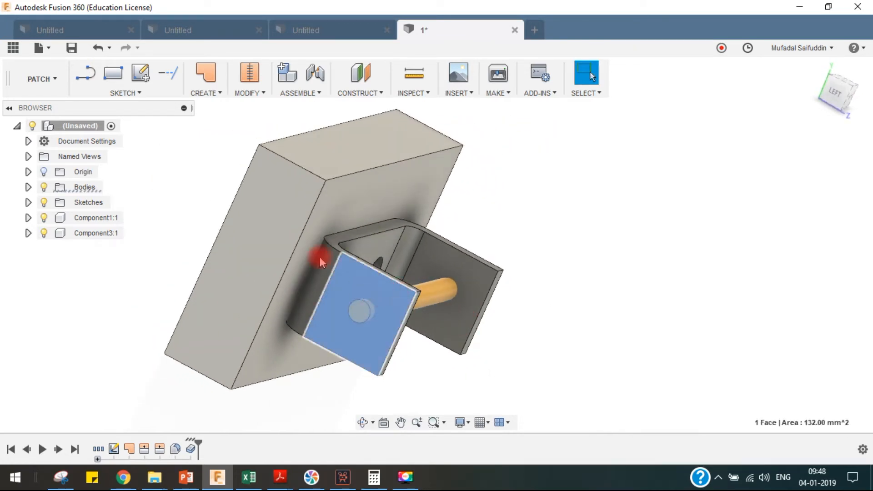
{"action": "left_click", "coordinate": [140, 72]}
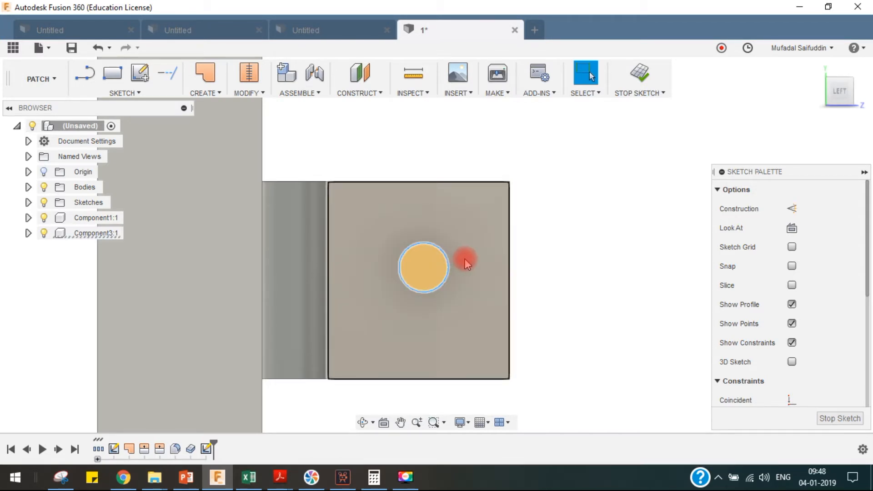
{"action": "key", "text": "p"}
{"action": "left_click", "coordinate": [441, 254]}
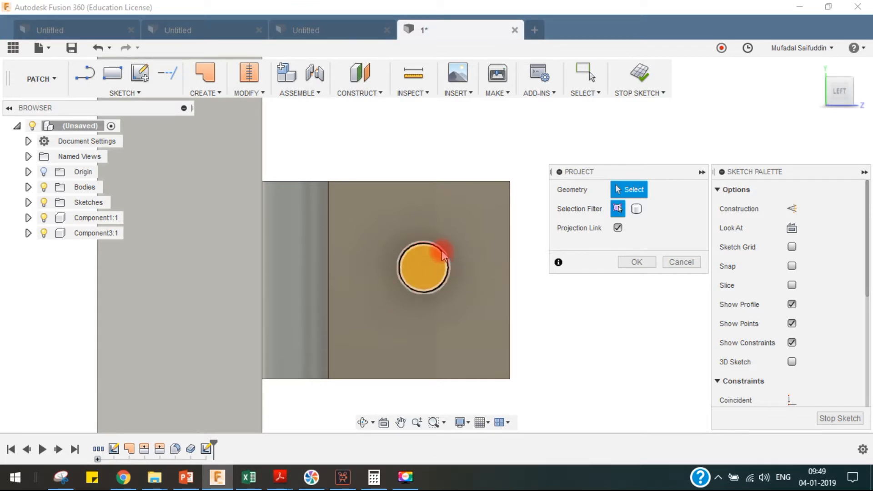
{"action": "left_click", "coordinate": [444, 263]}
{"action": "left_click", "coordinate": [637, 261]}
Close the circle projection and switch from the Patch workspace to the Model workspace
{"action": "middle_click_drag", "start_coordinate": [556, 286], "coordinate": [259, 113], "text": "shift"}
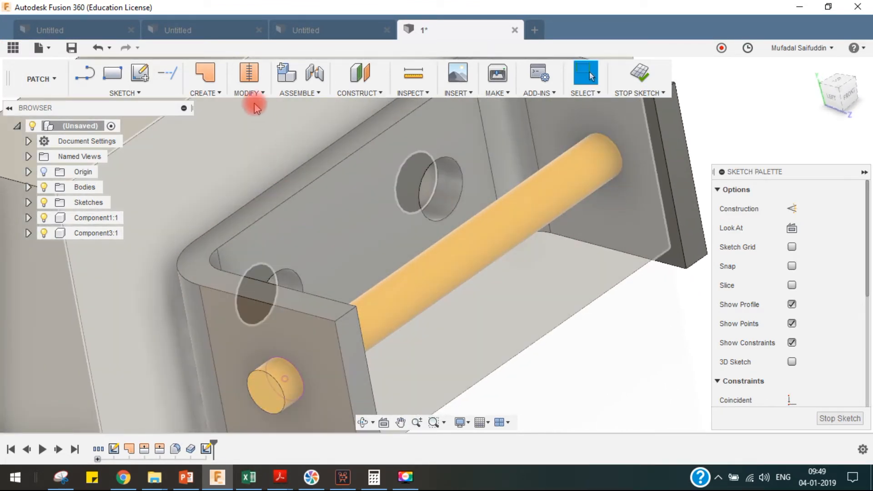
{"action": "left_click", "coordinate": [41, 79]}
{"action": "left_click", "coordinate": [54, 103]}
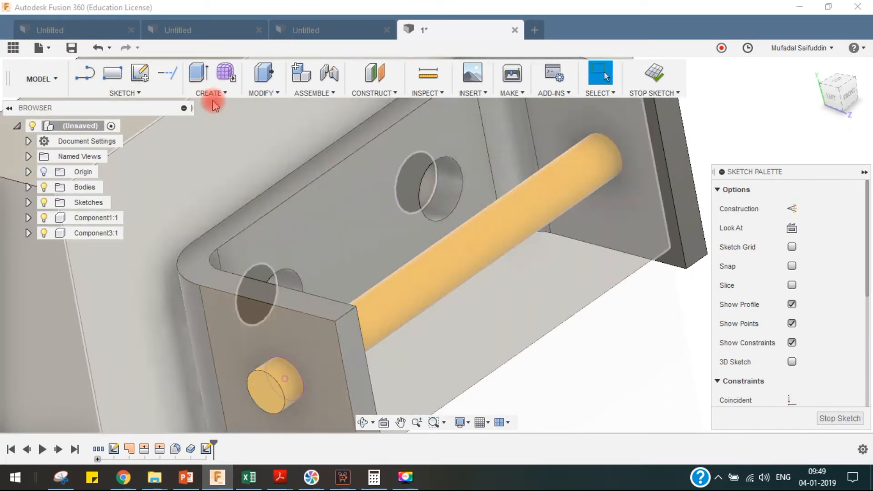
{"action": "left_click", "coordinate": [40, 78]}
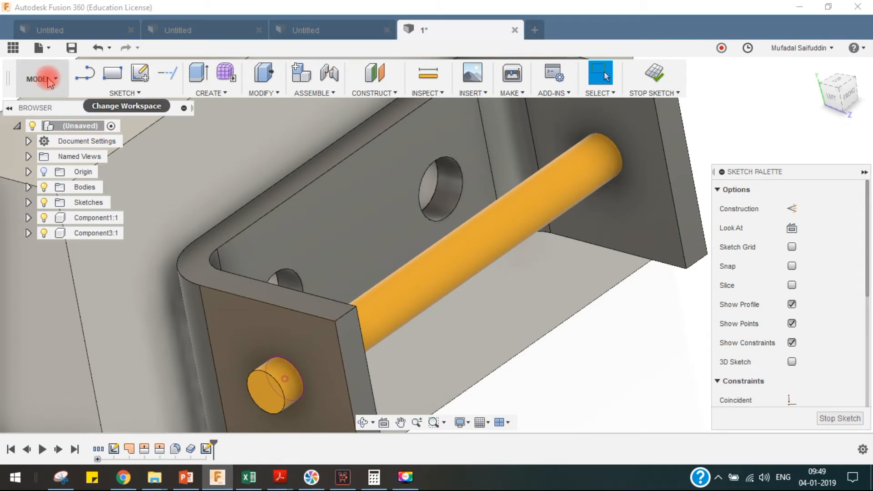
Extrude the projected circle about 46.6 mm through both flanges as a cut, leaving the rod body out of the objects to cut
{"action": "left_click", "coordinate": [211, 95]}
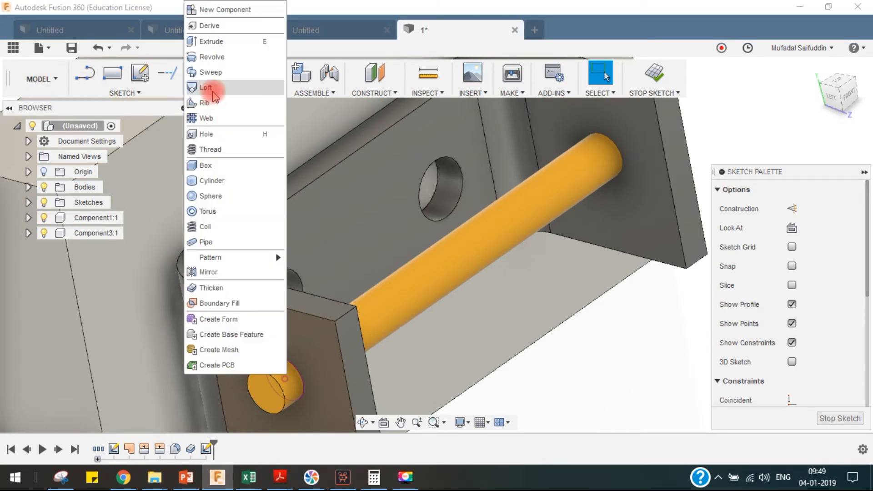
{"action": "left_click", "coordinate": [211, 42]}
{"action": "scroll", "coordinate": [287, 385], "scroll_direction": "up", "scroll_amount": 3}
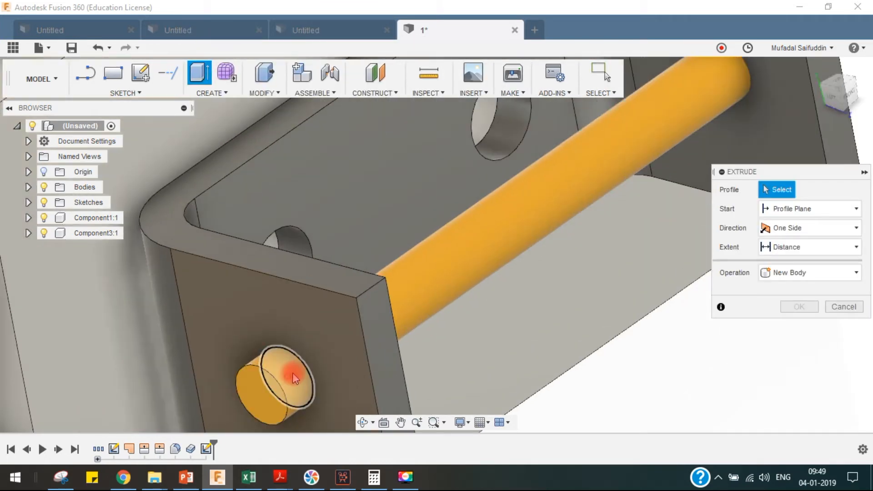
{"action": "left_click", "coordinate": [296, 377]}
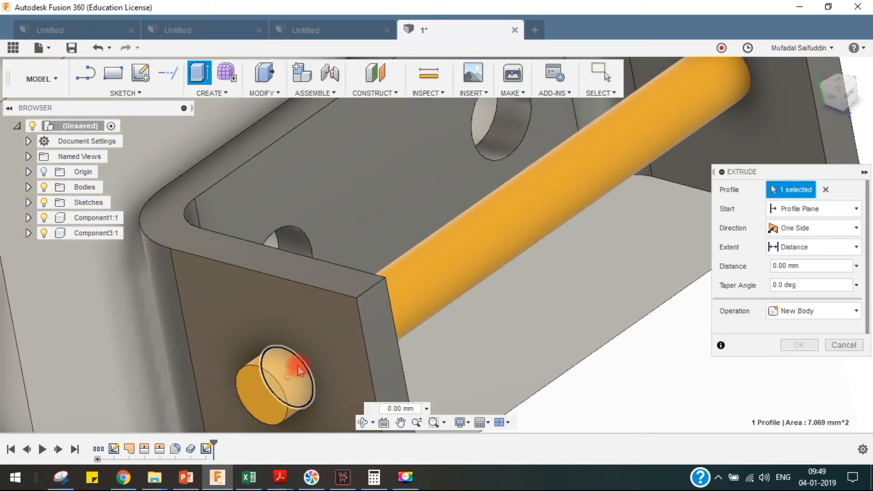
{"action": "scroll", "coordinate": [298, 366], "scroll_direction": "down", "scroll_amount": 5}
{"action": "left_click_drag", "start_coordinate": [296, 363], "coordinate": [540, 239]}
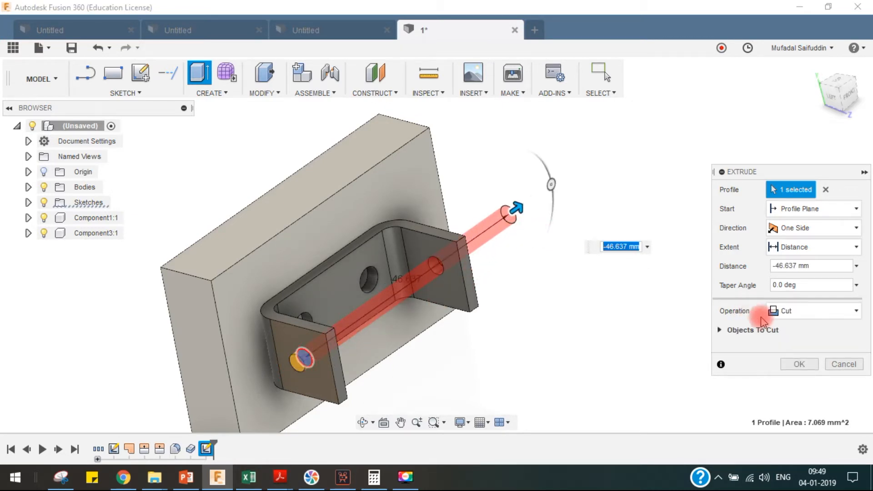
{"action": "left_click", "coordinate": [719, 331]}
{"action": "left_click_drag", "start_coordinate": [819, 170], "coordinate": [743, 75]}
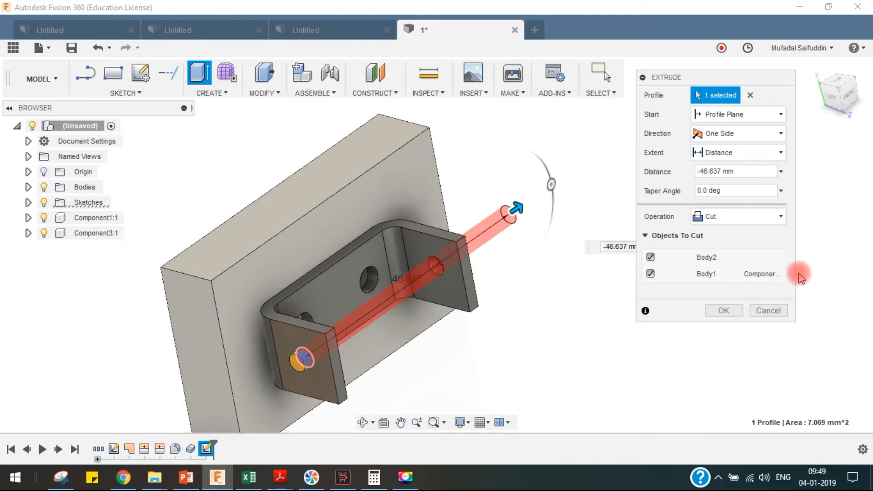
{"action": "left_click", "coordinate": [651, 274]}
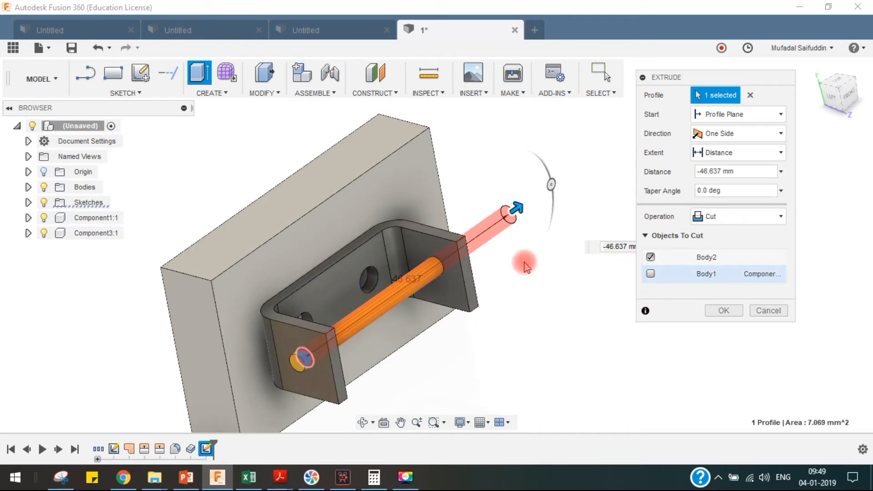
{"action": "left_click", "coordinate": [725, 311]}
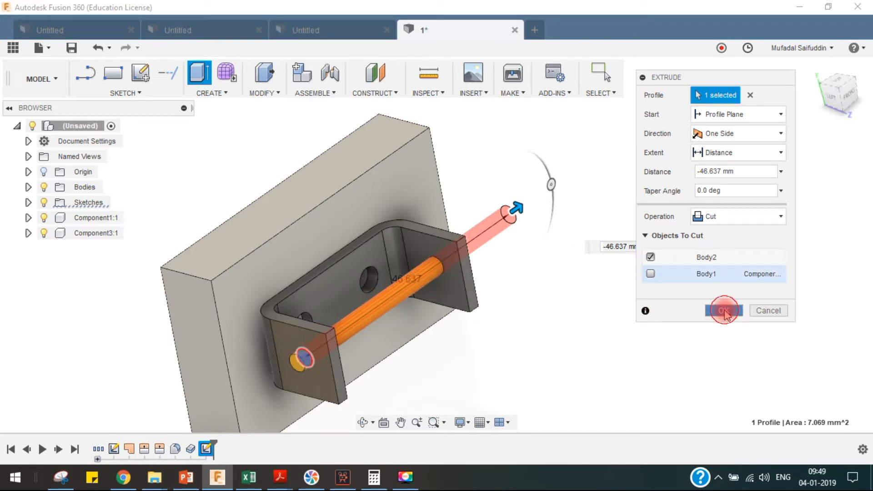
{"action": "middle_click_drag", "start_coordinate": [450, 317], "coordinate": [365, 357], "text": "shift"}
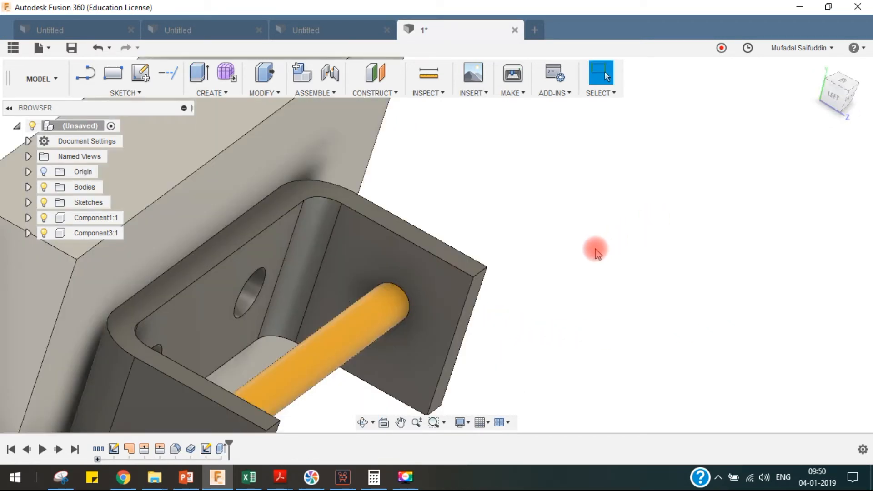
{"action": "middle_click_drag", "start_coordinate": [525, 290], "coordinate": [622, 234]}
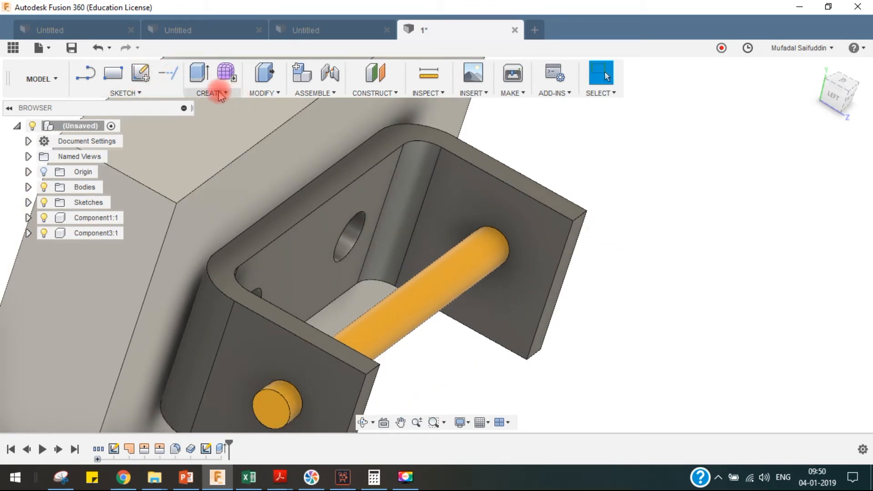
{"action": "left_click", "coordinate": [267, 93]}
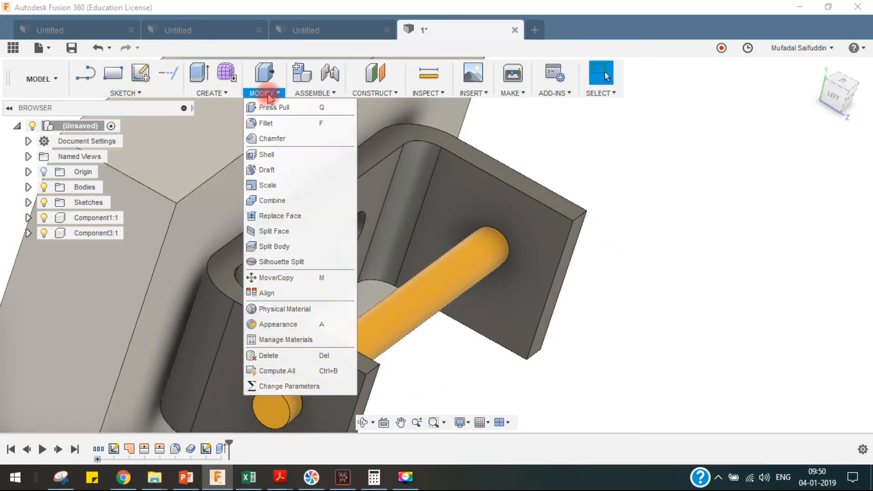
{"action": "left_click", "coordinate": [275, 134]}
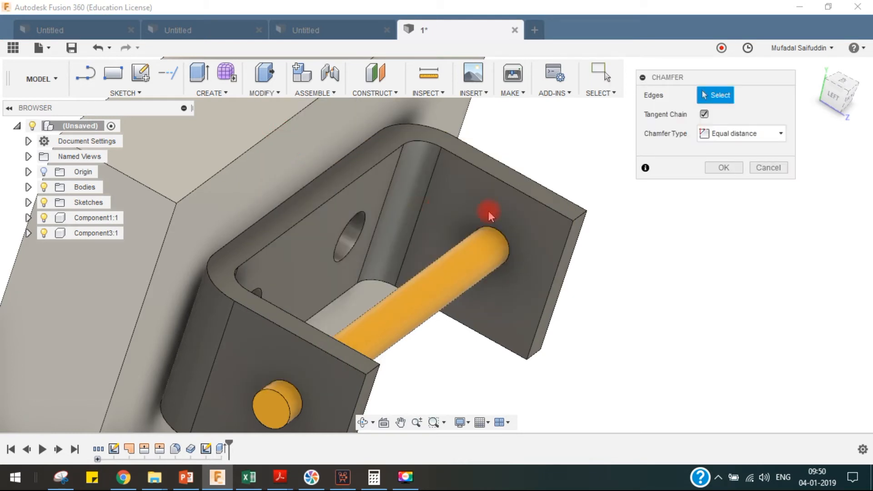
{"action": "left_click", "coordinate": [581, 209]}
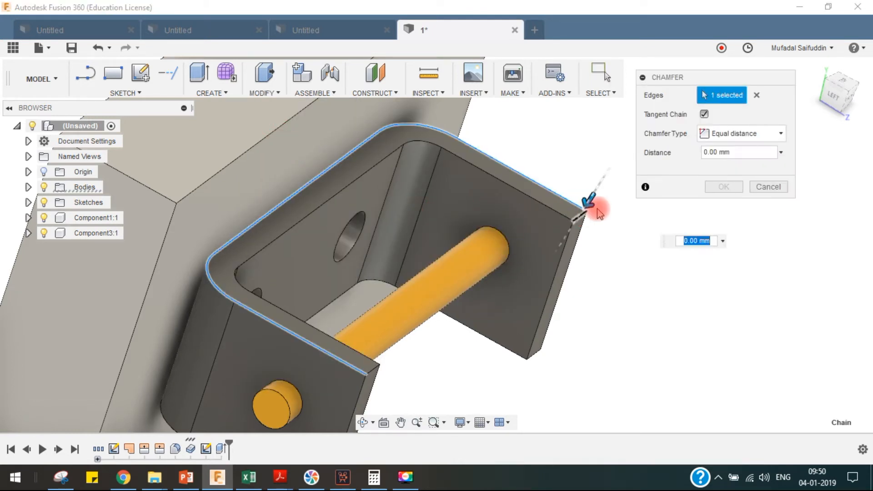
{"action": "left_click", "coordinate": [768, 186]}
Chamfer the four outer corner edges of the two flanges with an equal distance of about 3.8 mm
{"action": "left_click", "coordinate": [267, 94]}
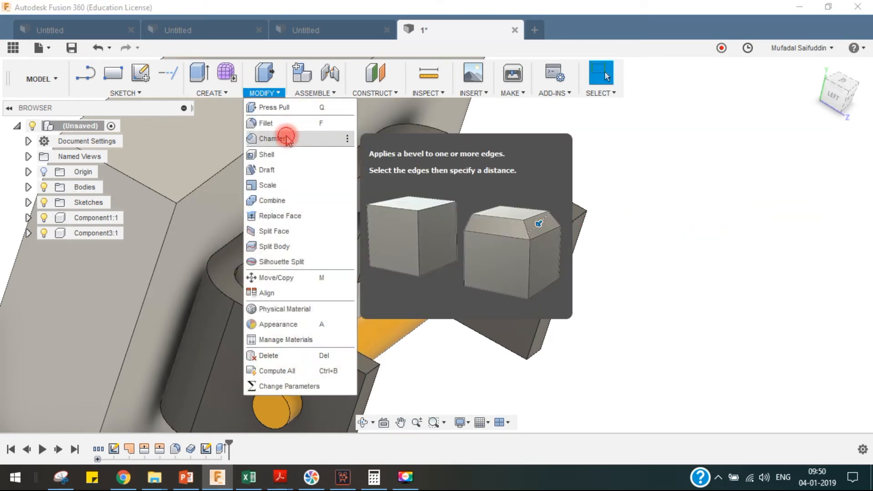
{"action": "left_click", "coordinate": [275, 138]}
{"action": "scroll", "coordinate": [563, 202], "scroll_direction": "up", "scroll_amount": 5}
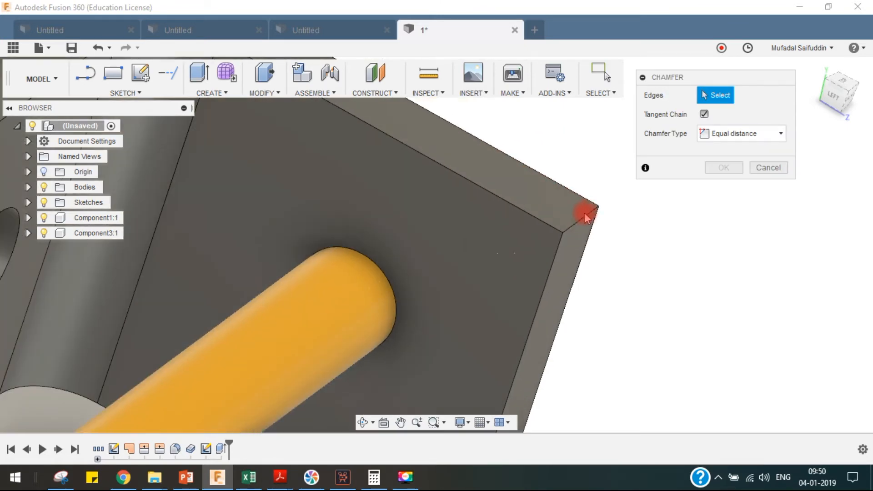
{"action": "left_click", "coordinate": [569, 208]}
{"action": "scroll", "coordinate": [554, 273], "scroll_direction": "down", "scroll_amount": 2}
{"action": "scroll", "coordinate": [531, 294], "scroll_direction": "down", "scroll_amount": 2}
{"action": "middle_click_drag", "start_coordinate": [531, 294], "coordinate": [537, 382], "text": "shift"}
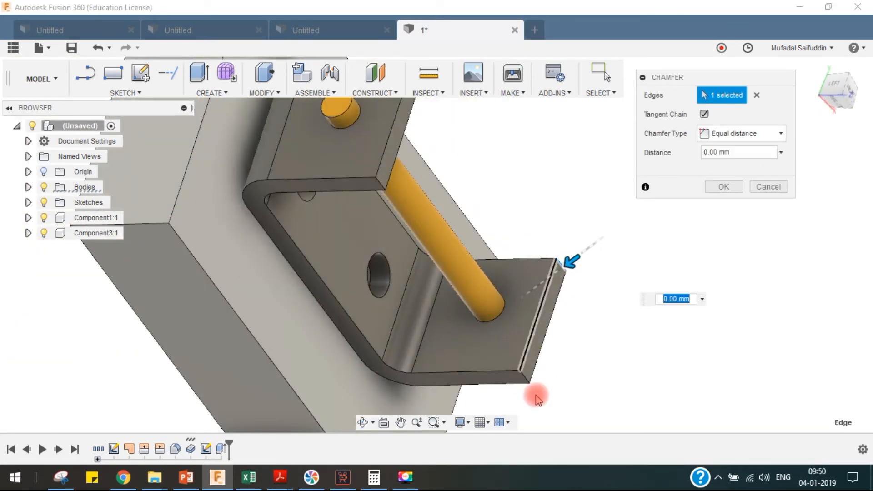
{"action": "left_click", "coordinate": [525, 377]}
{"action": "middle_click_drag", "start_coordinate": [394, 203], "coordinate": [500, 296]}
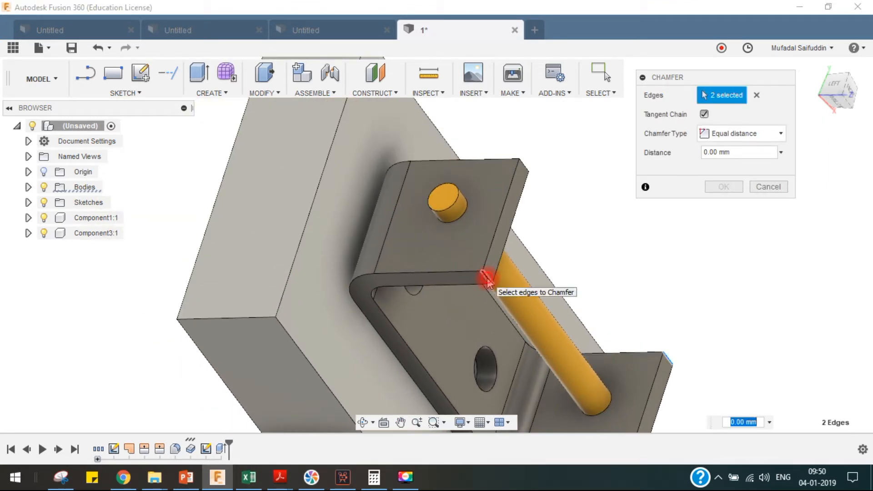
{"action": "left_click", "coordinate": [486, 278]}
{"action": "left_click", "coordinate": [523, 167]}
{"action": "scroll", "coordinate": [589, 267], "scroll_direction": "down", "scroll_amount": 2}
{"action": "middle_click_drag", "start_coordinate": [589, 267], "coordinate": [528, 335], "text": "shift"}
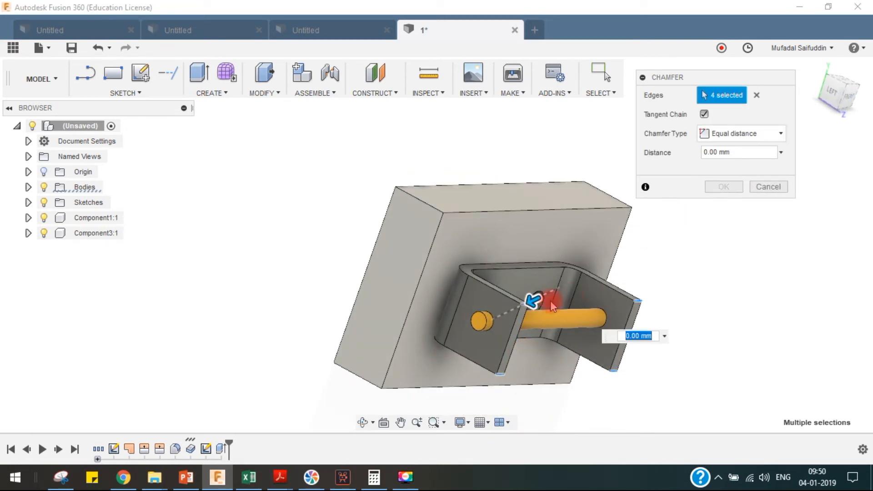
{"action": "left_click_drag", "start_coordinate": [533, 302], "coordinate": [521, 306]}
{"action": "left_click", "coordinate": [682, 203]}
{"action": "left_click", "coordinate": [735, 152]}
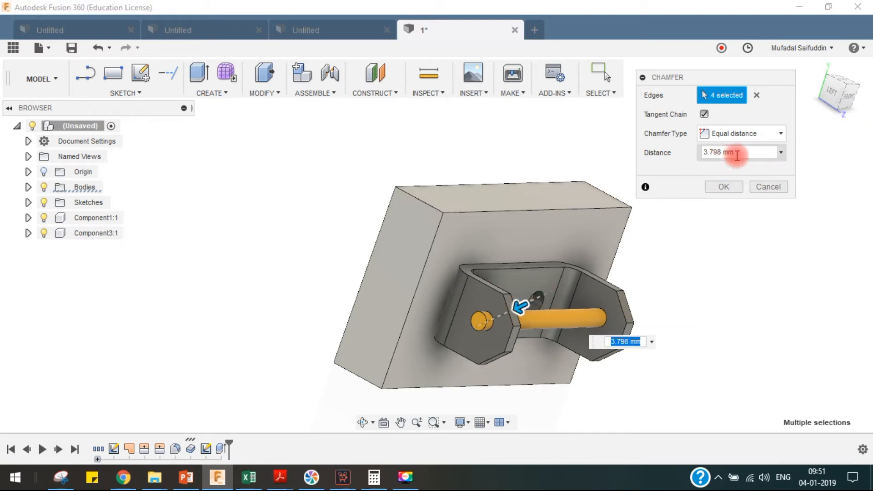
{"action": "key", "text": "Return"}
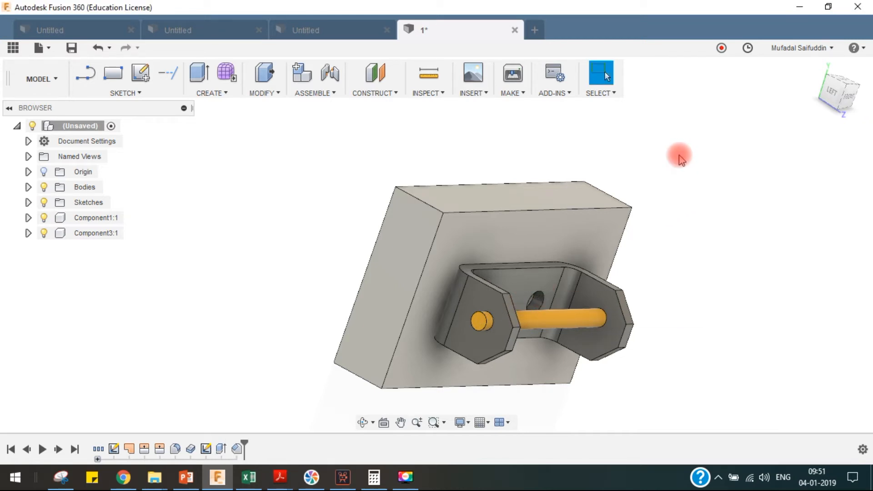
Fillet the eight short edges where the chamfers meet the flange sides on both flanges with a 2 mm radius
{"action": "middle_click_drag", "start_coordinate": [633, 220], "coordinate": [619, 231], "text": "shift"}
{"action": "key", "text": "f"}
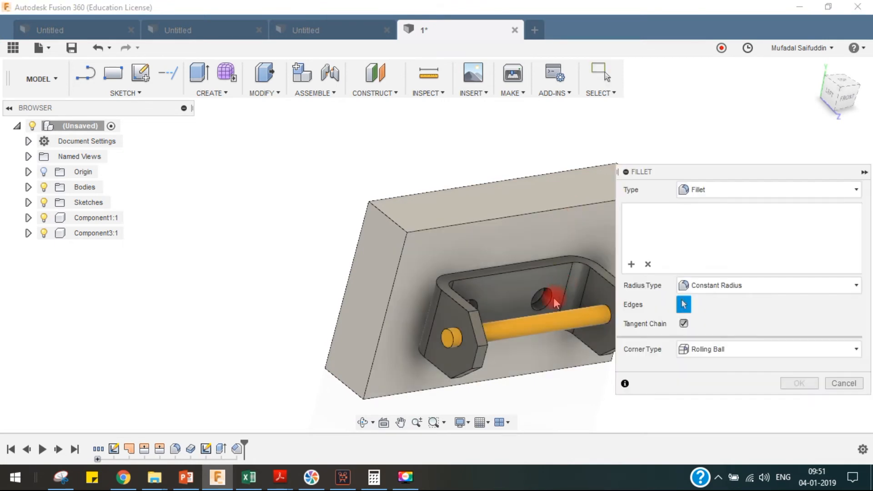
{"action": "scroll", "coordinate": [500, 325], "scroll_direction": "up", "scroll_amount": 5}
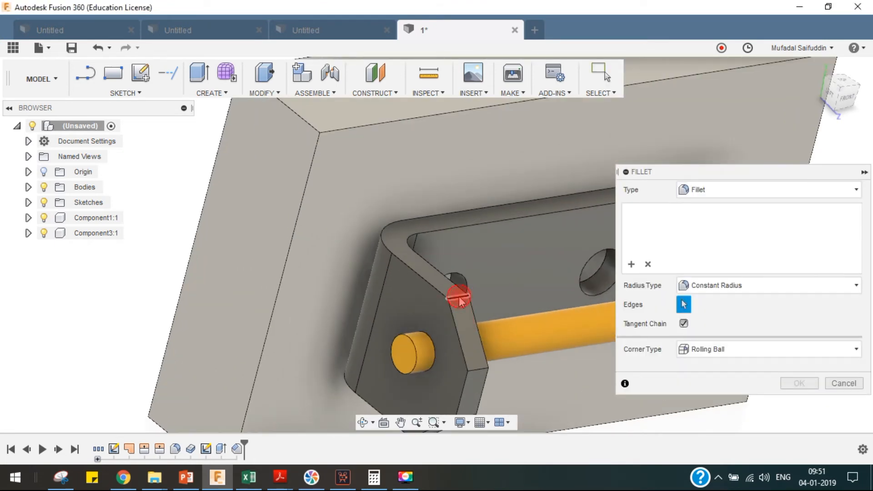
{"action": "left_click", "coordinate": [459, 300]}
{"action": "middle_click_drag", "start_coordinate": [526, 335], "coordinate": [367, 284], "text": "shift"}
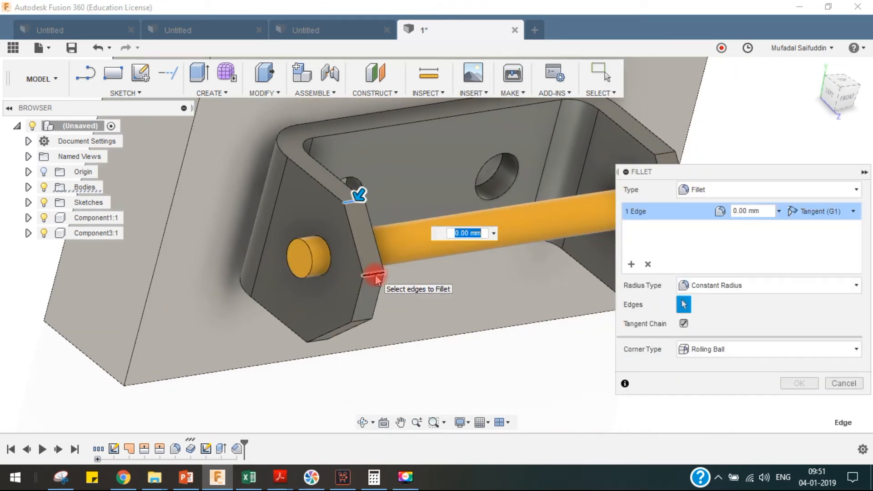
{"action": "left_click", "coordinate": [375, 275]}
{"action": "left_click", "coordinate": [358, 325]}
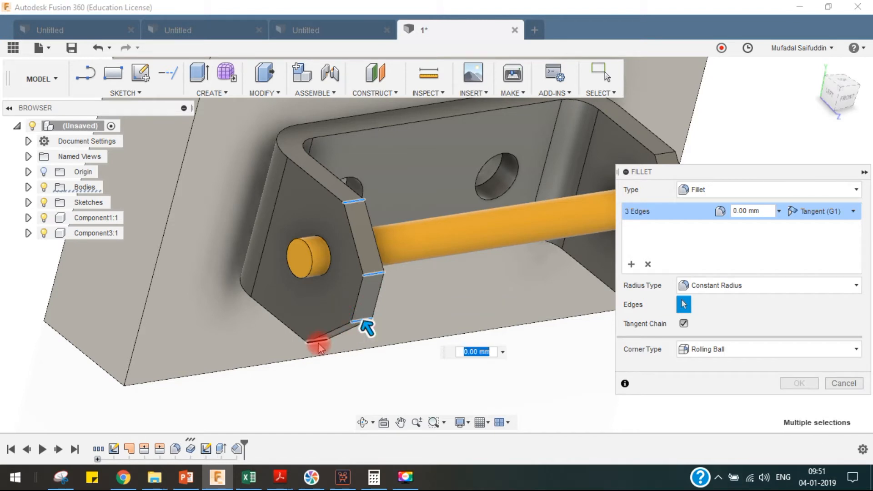
{"action": "left_click", "coordinate": [318, 343]}
{"action": "middle_click_drag", "start_coordinate": [453, 277], "coordinate": [370, 185], "text": "shift"}
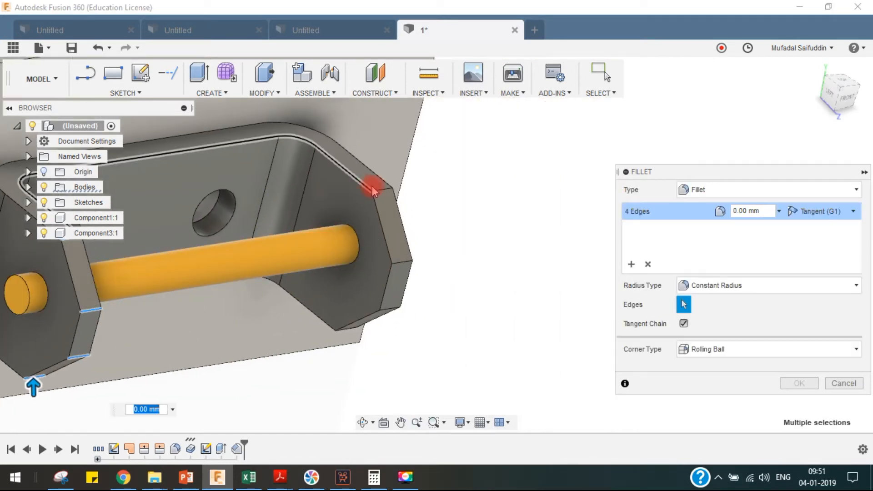
{"action": "left_click", "coordinate": [381, 189]}
{"action": "left_click", "coordinate": [402, 262]}
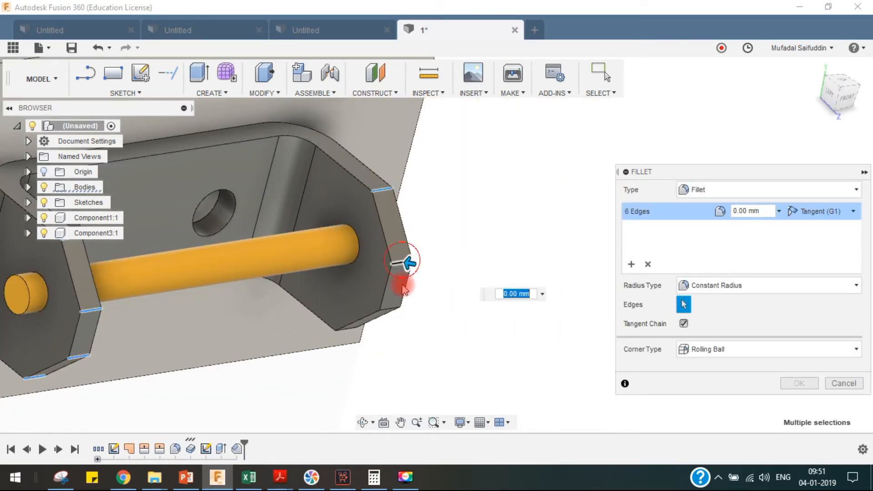
{"action": "left_click", "coordinate": [389, 309]}
{"action": "left_click", "coordinate": [352, 334]}
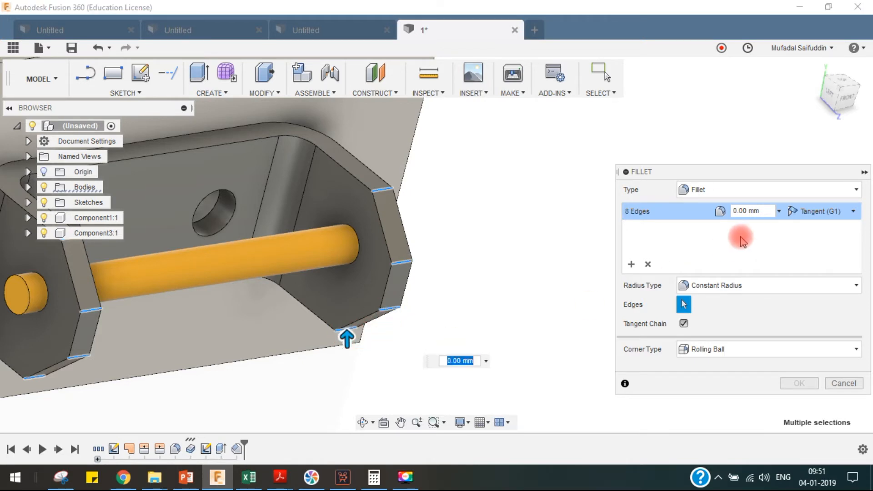
{"action": "left_click", "coordinate": [765, 210]}
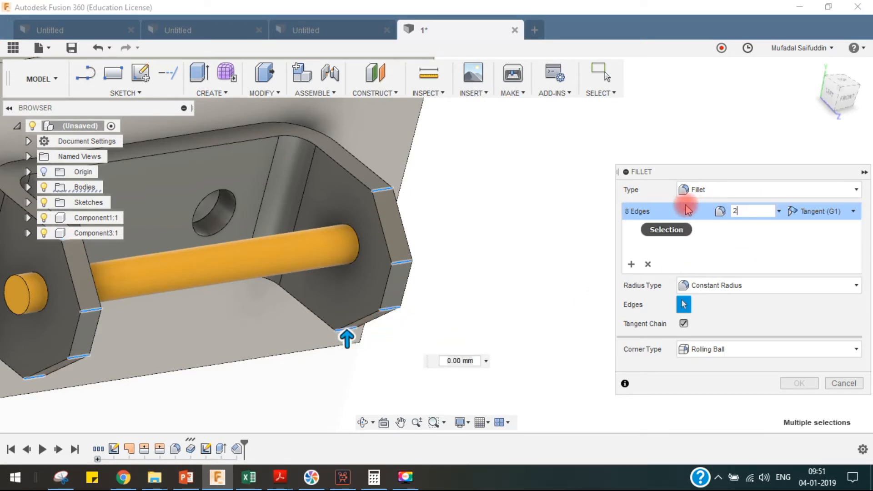
{"action": "key", "text": "Return"}
Examine the finished bracket and the right-hand inner bend face next to the mounting hole from several angles
{"action": "scroll", "coordinate": [371, 283], "scroll_direction": "down", "scroll_amount": 6}
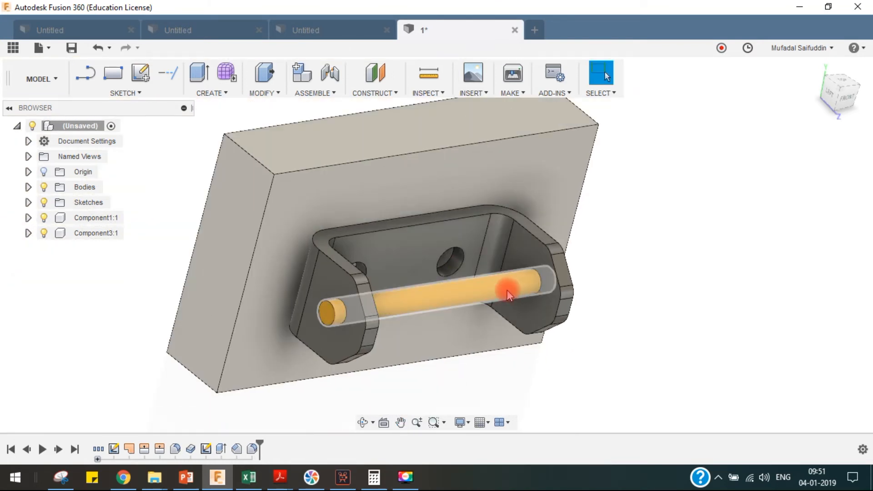
{"action": "middle_click_drag", "start_coordinate": [501, 299], "coordinate": [466, 300], "text": "shift"}
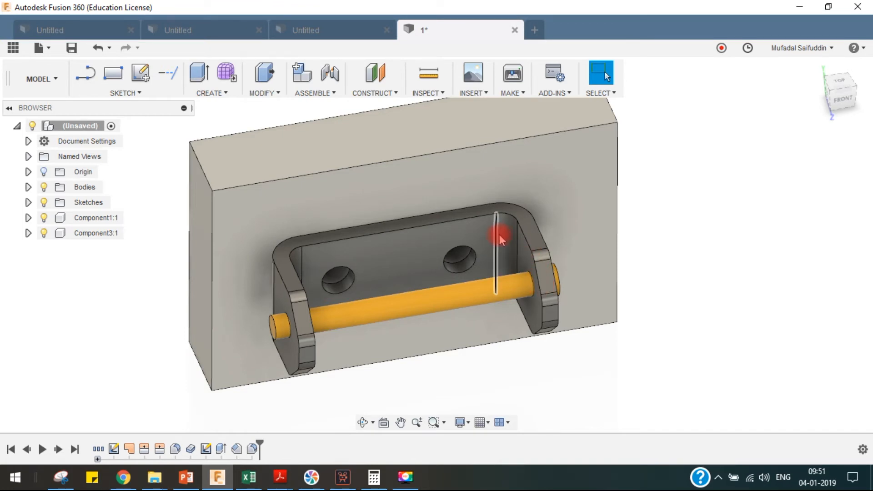
{"action": "mouse_move", "coordinate": [518, 248]}
{"action": "middle_mouse_down", "text": "shift"}
{"action": "mouse_move", "coordinate": [526, 263]}
{"action": "mouse_move", "coordinate": [512, 239]}
{"action": "middle_mouse_up", "text": "shift"}
{"action": "left_click", "coordinate": [513, 234]}
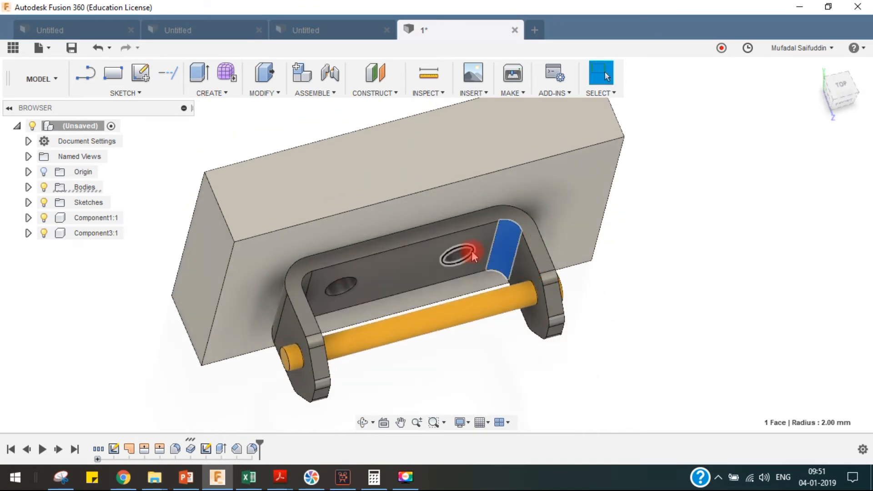
{"action": "middle_click_drag", "start_coordinate": [446, 296], "coordinate": [431, 269], "text": "shift"}
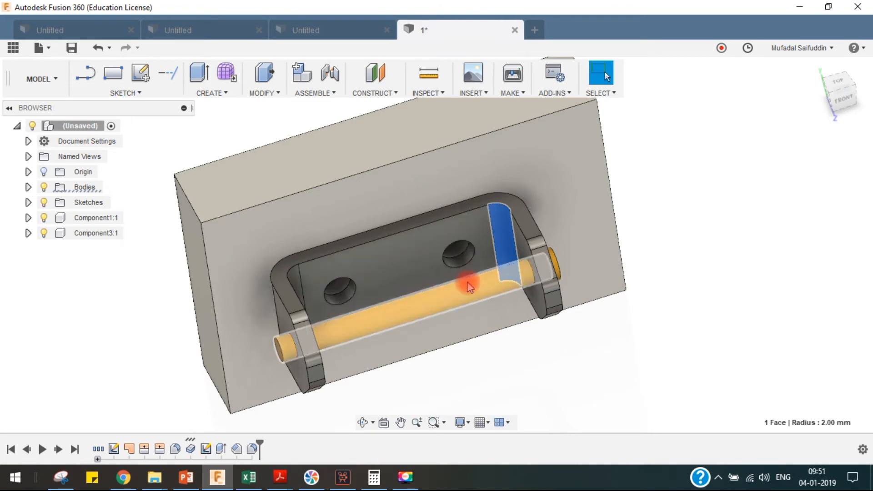
{"action": "middle_click_drag", "start_coordinate": [472, 266], "coordinate": [452, 296], "text": "shift"}
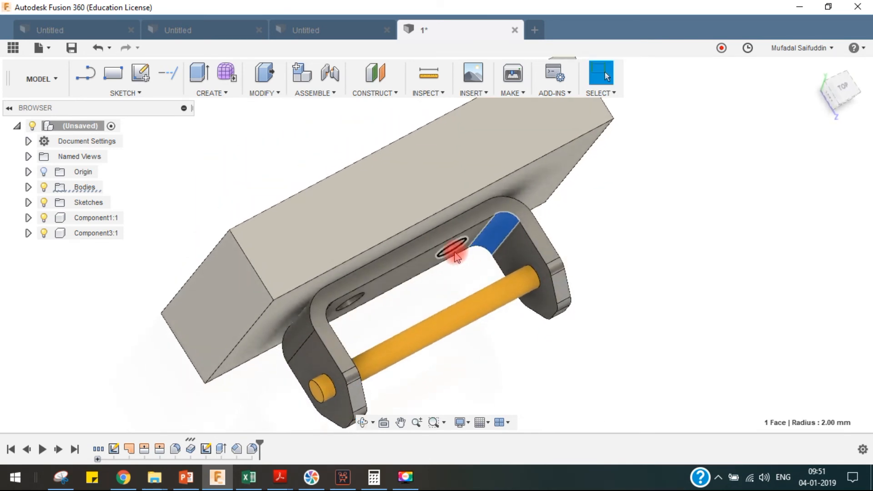
Examine the inner face of the bracket's web and check the radius of the rod hole's edge on the left flange
{"action": "left_click", "coordinate": [425, 260]}
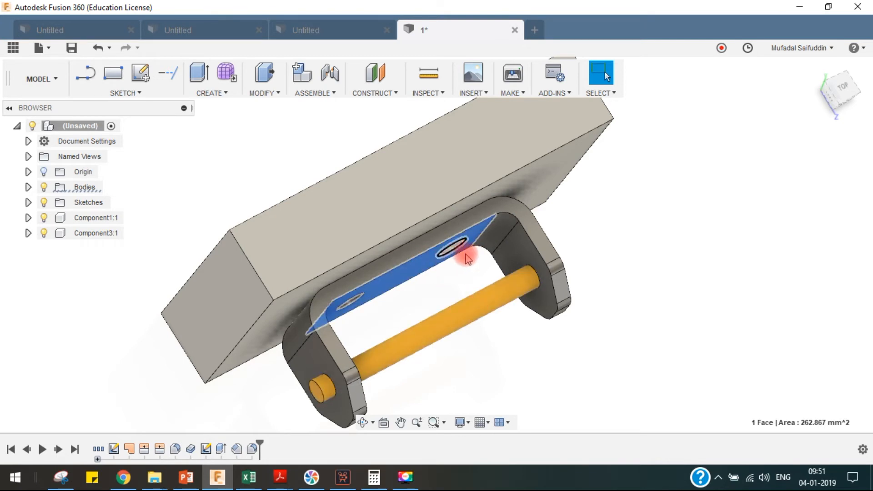
{"action": "middle_click_drag", "start_coordinate": [481, 273], "coordinate": [519, 243], "text": "shift"}
{"action": "left_click", "coordinate": [640, 228]}
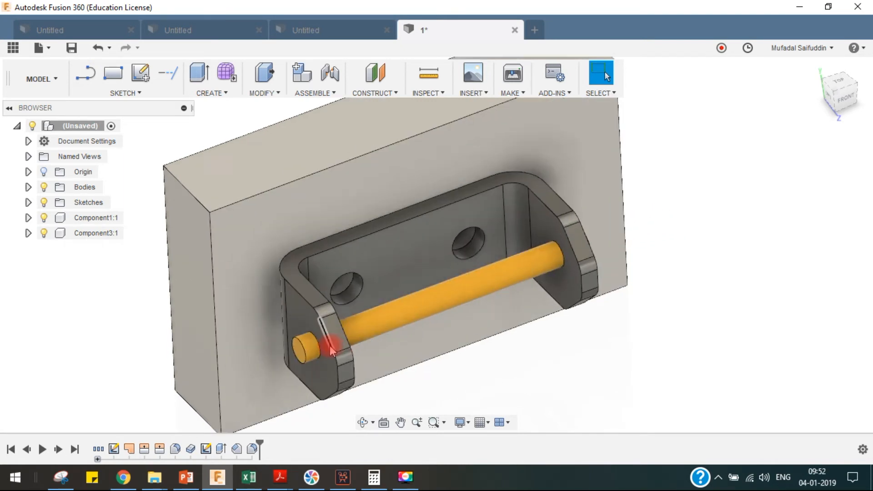
{"action": "scroll", "coordinate": [318, 338], "scroll_direction": "up", "scroll_amount": 10}
{"action": "left_click", "coordinate": [325, 316]}
{"action": "left_click", "coordinate": [325, 318]}
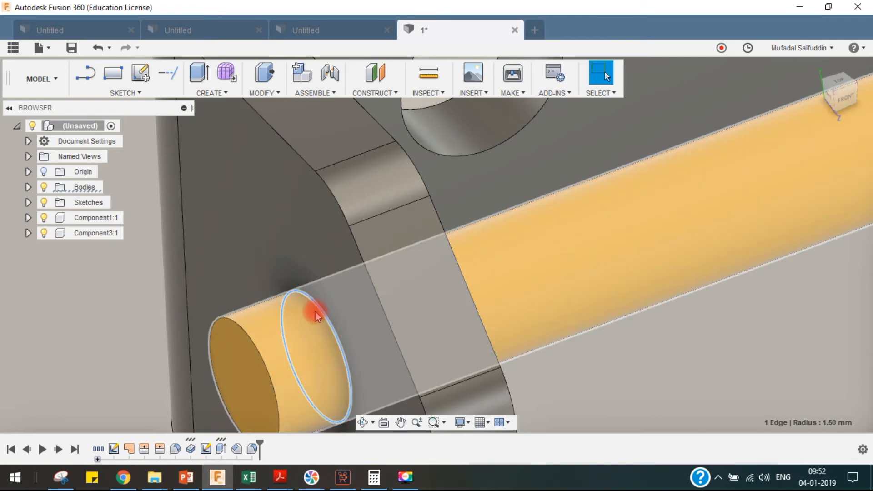
{"action": "left_click", "coordinate": [322, 313]}
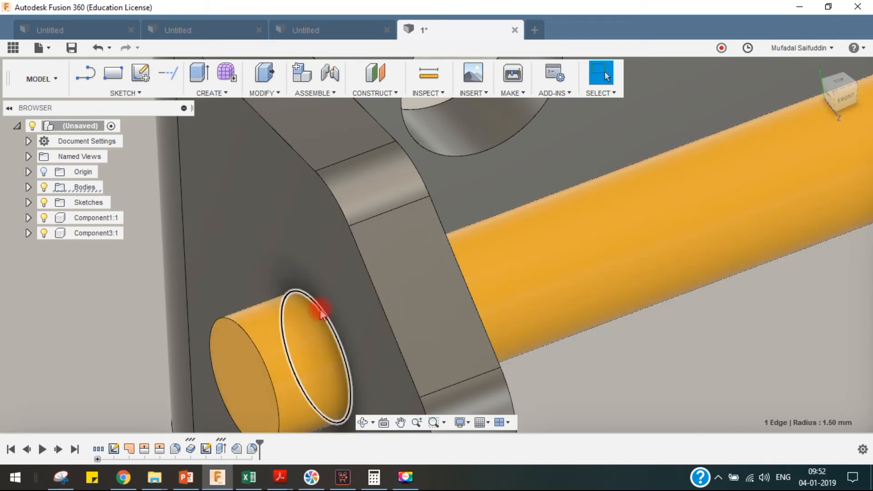
{"action": "scroll", "coordinate": [327, 309], "scroll_direction": "down", "scroll_amount": 10}
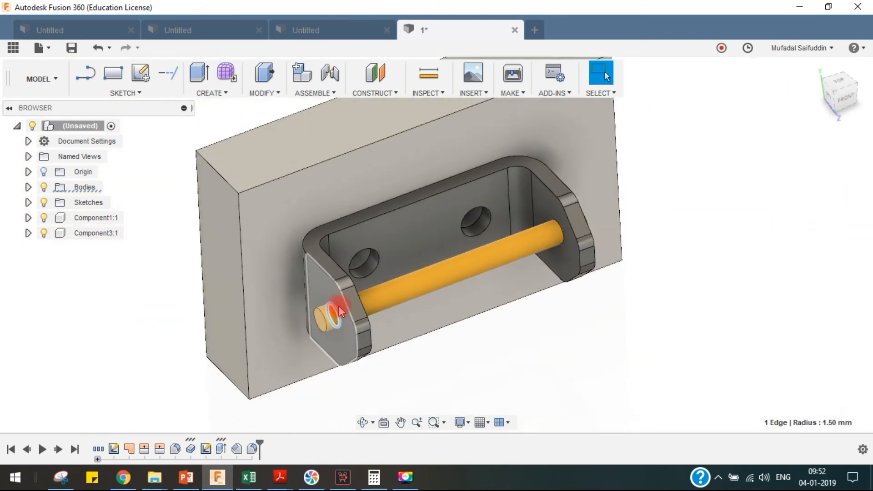
{"action": "middle_click_drag", "start_coordinate": [438, 372], "coordinate": [405, 353], "text": "shift"}
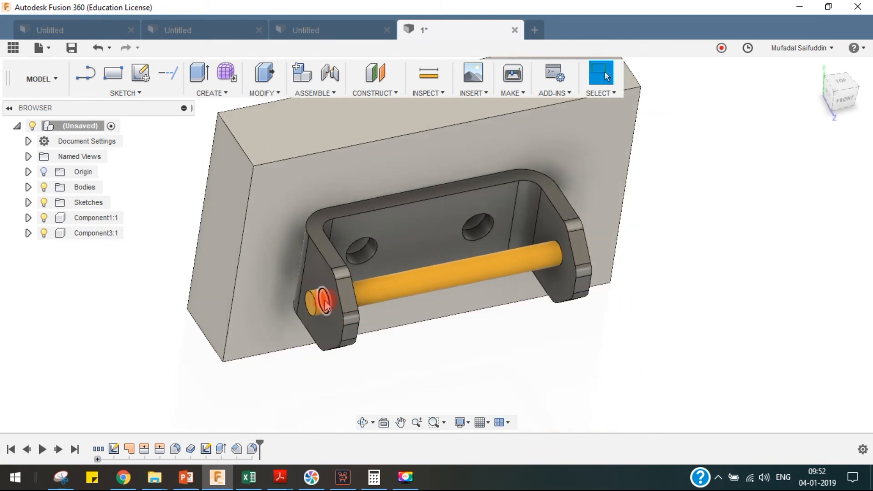
Check the radius of the left mounting hole's edge on the inner face of the bracket's web
{"action": "scroll", "coordinate": [379, 246], "scroll_direction": "up", "scroll_amount": 5}
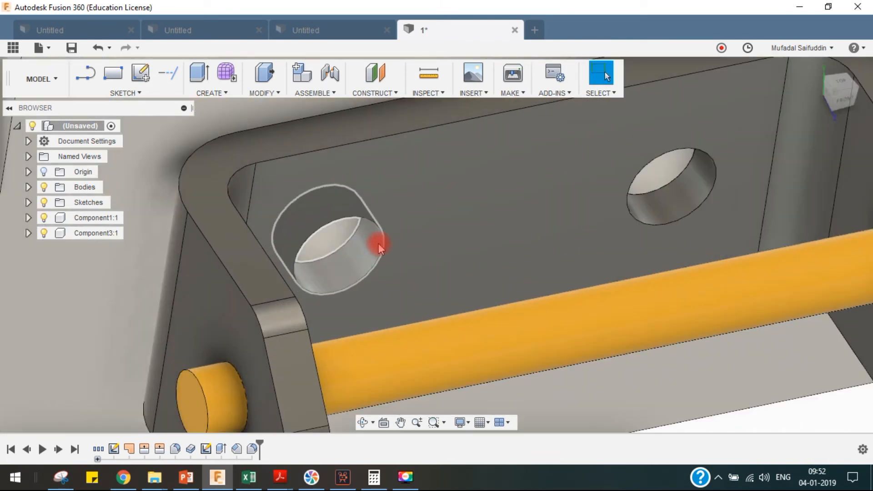
{"action": "left_click", "coordinate": [381, 257]}
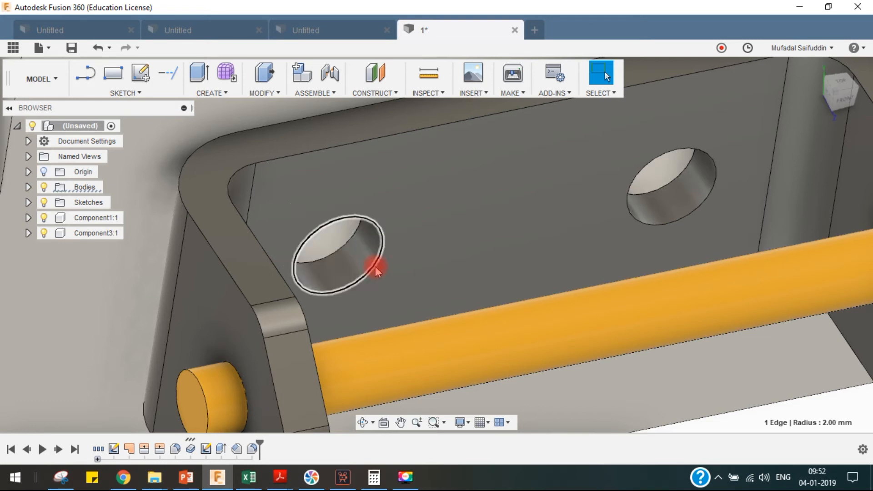
{"action": "scroll", "coordinate": [365, 272], "scroll_direction": "down", "scroll_amount": 3}
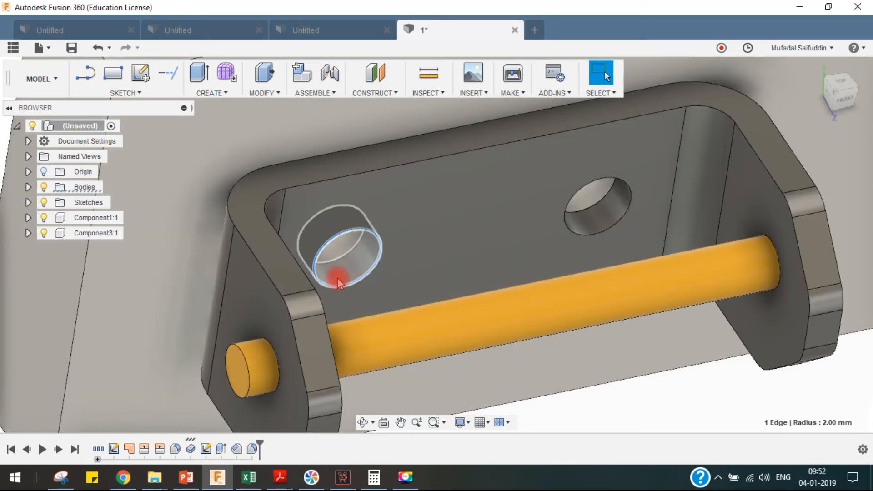
{"action": "middle_click_drag", "start_coordinate": [430, 271], "coordinate": [417, 299]}
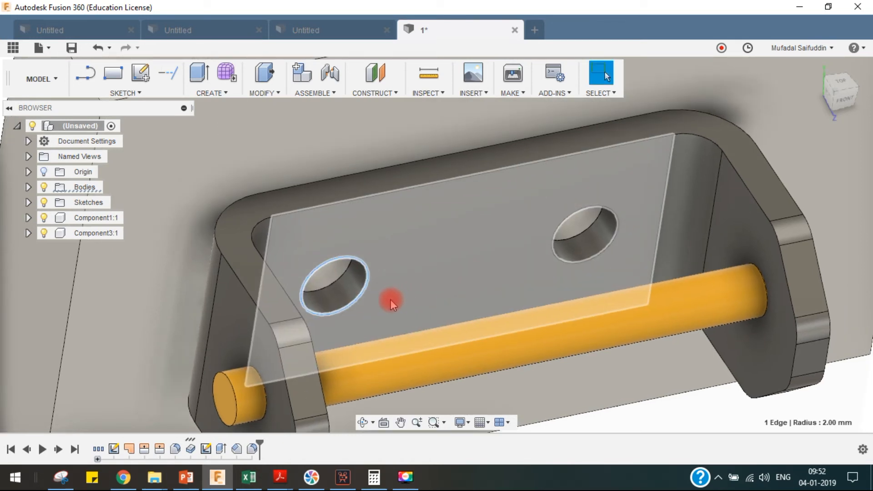